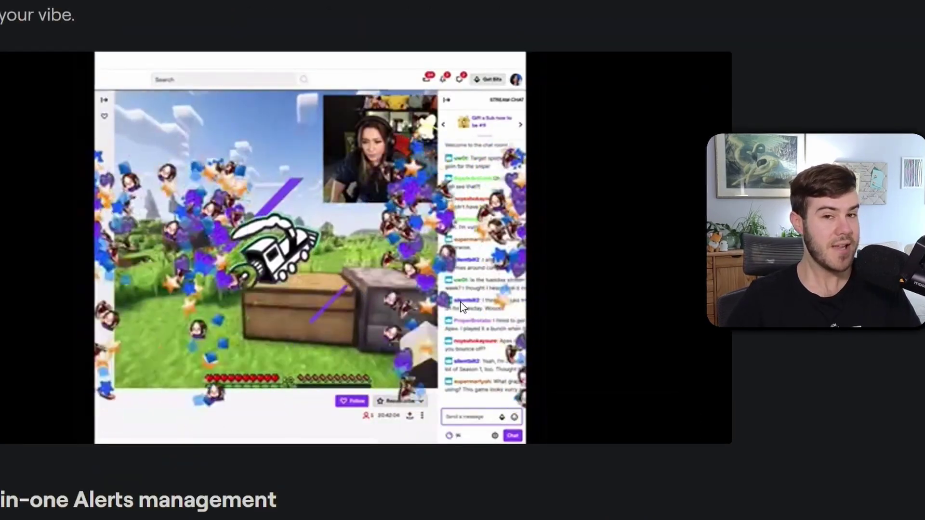
- Read the Twitch alerts post down to its alert-type list and select the Goals paragraph
scroll(530, 294, "down", 10)
left_click_drag(129, 85, 259, 83)
scroll(258, 82, "down", 4)
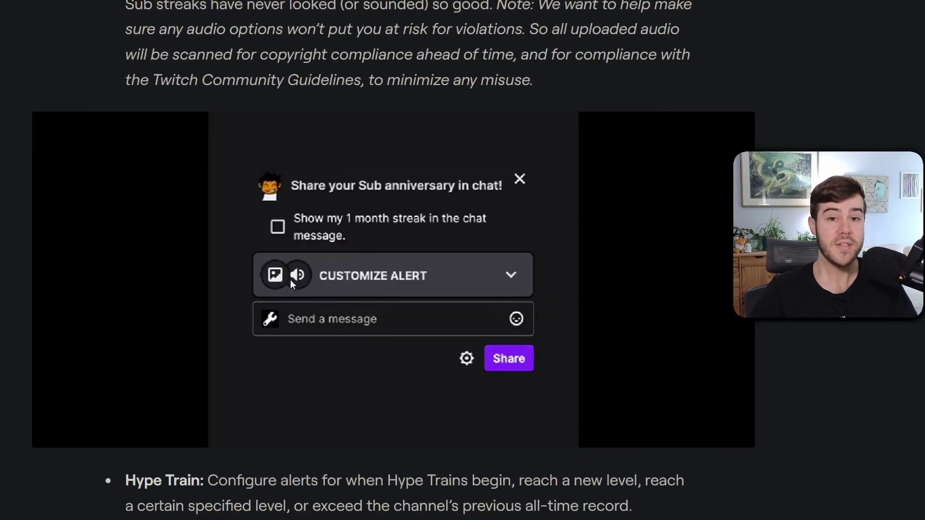
scroll(290, 279, "down", 5)
triple_click(142, 268)
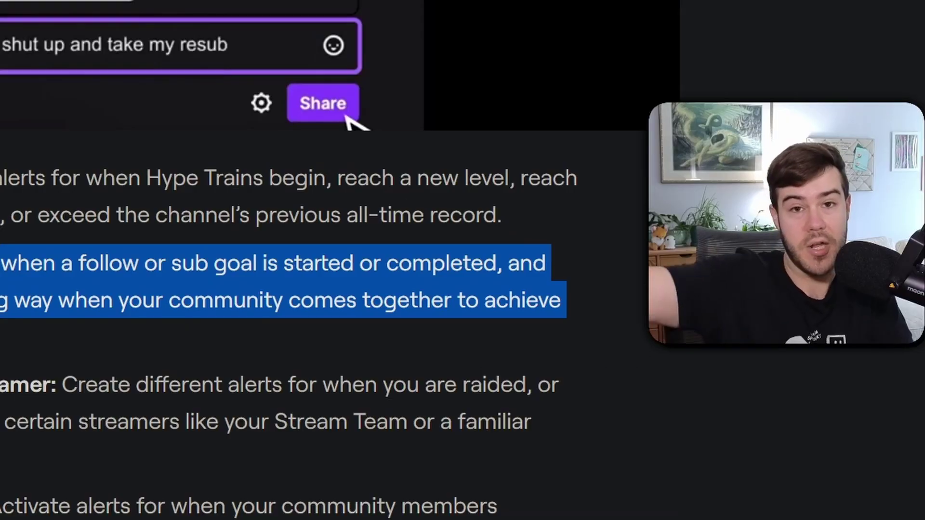
scroll(385, 241, "down", 3)
left_click_drag(169, 257, 312, 291)
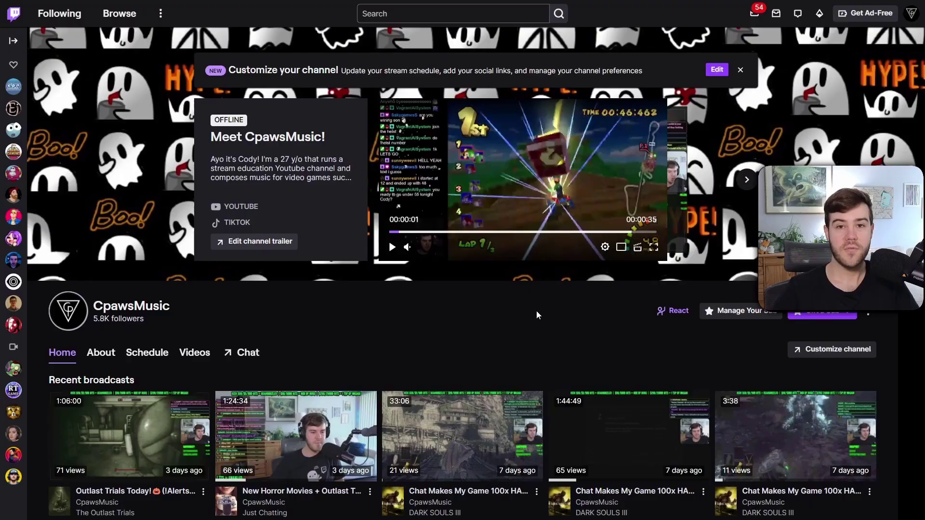
- Go from the avatar menu to the Creator Dashboard's Alerts page
left_click(908, 13)
left_click(865, 112)
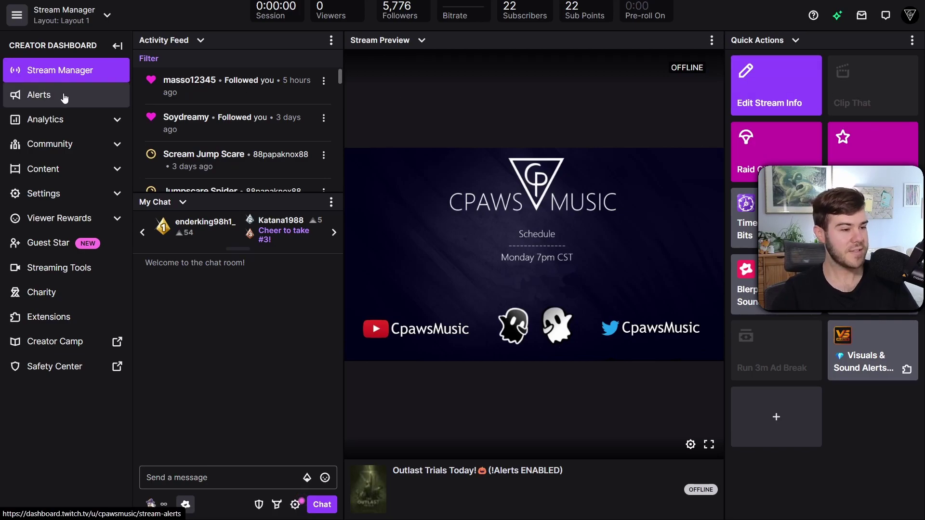
left_click(67, 101)
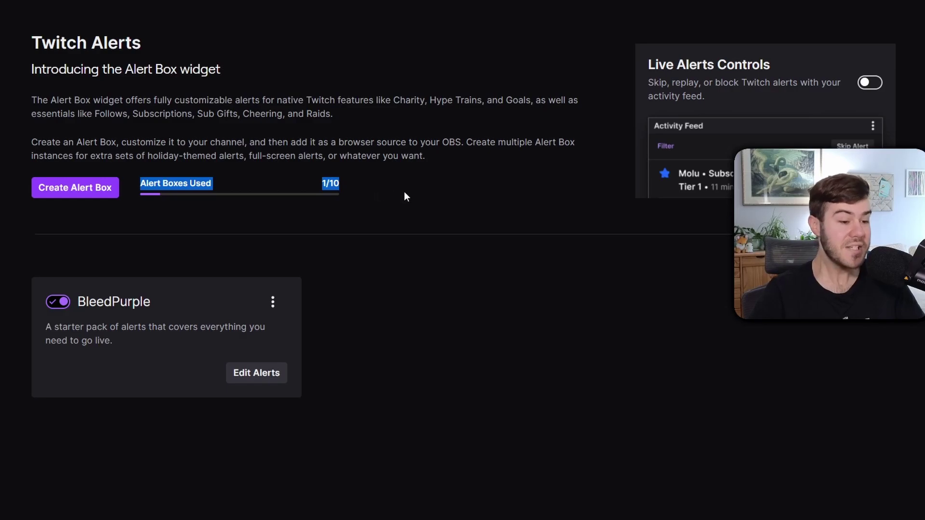
- Highlight the Live Alerts Controls heading and part of its description, then clear the selections
left_click(398, 195)
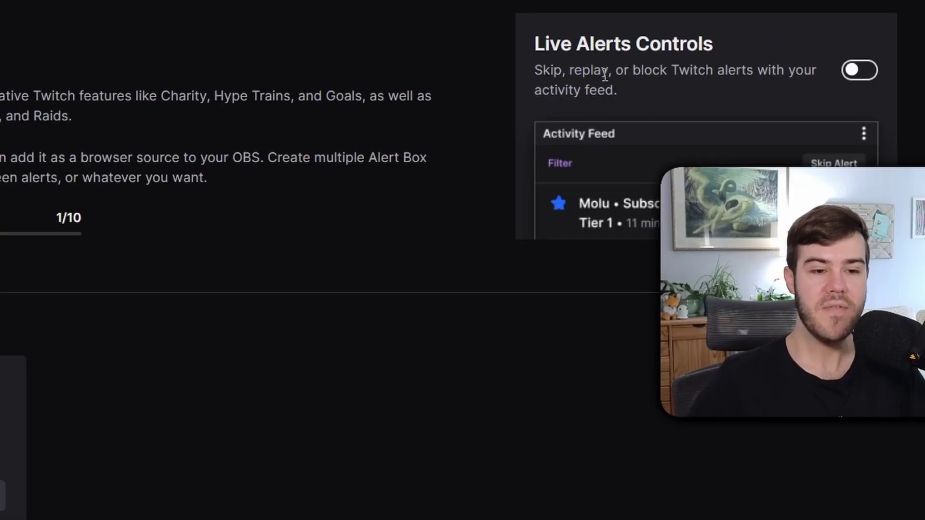
left_click_drag(571, 43, 740, 37)
left_click(635, 80)
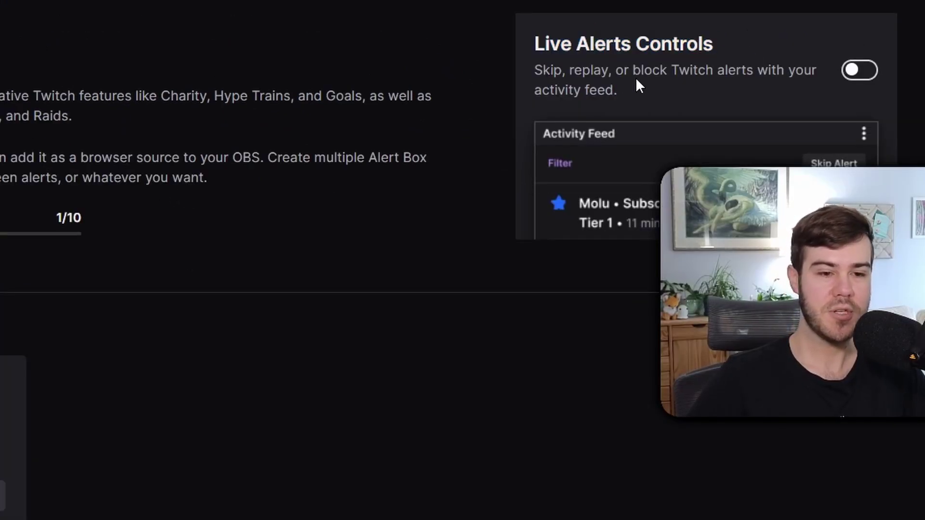
left_click_drag(570, 71, 660, 64)
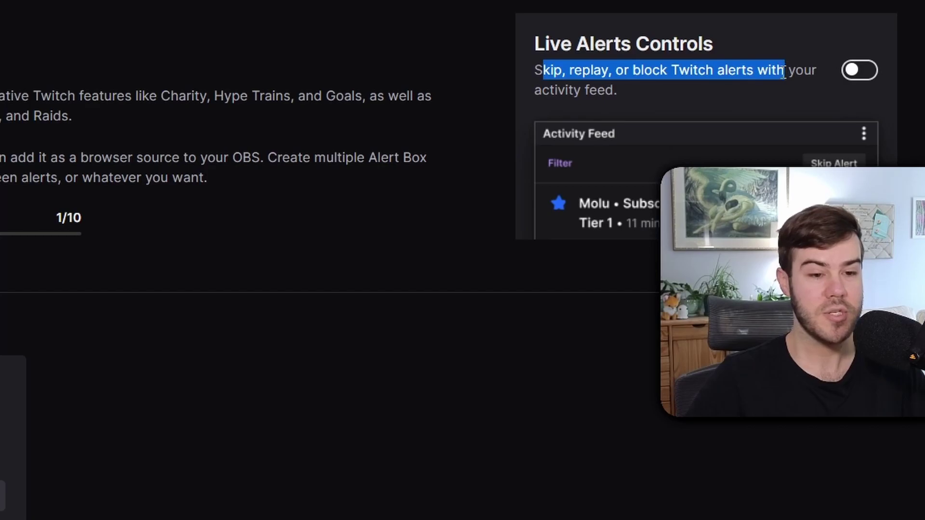
left_click(732, 103)
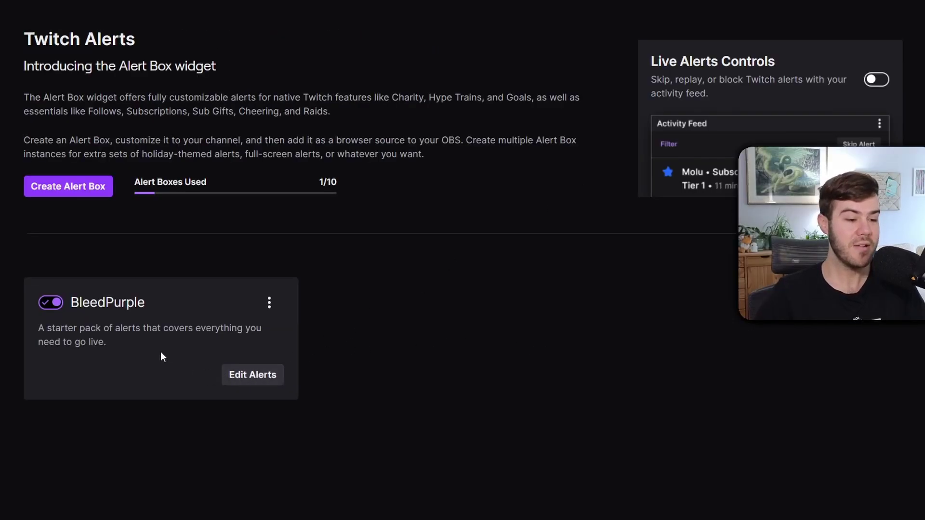
- Edit the BleedPurple alert box and expand the Hype Train and Charity alert variants
left_click(264, 380)
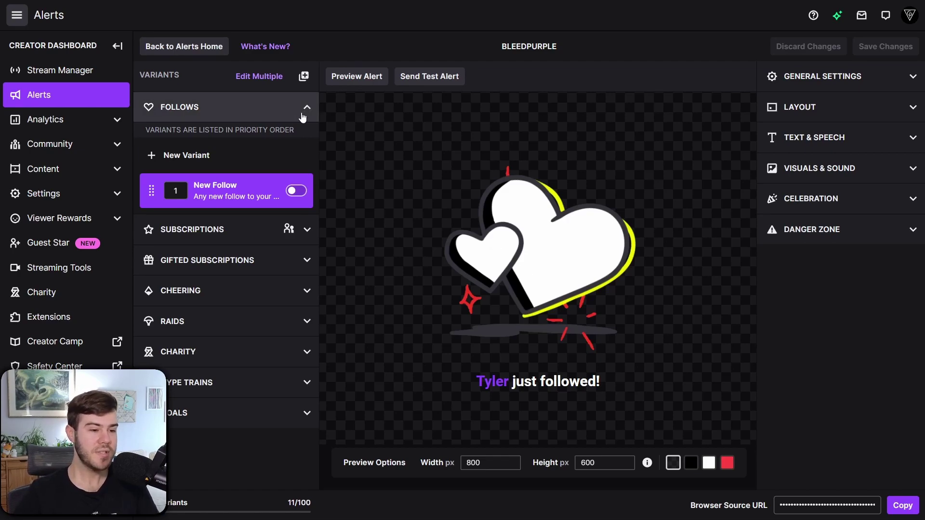
left_click(266, 117)
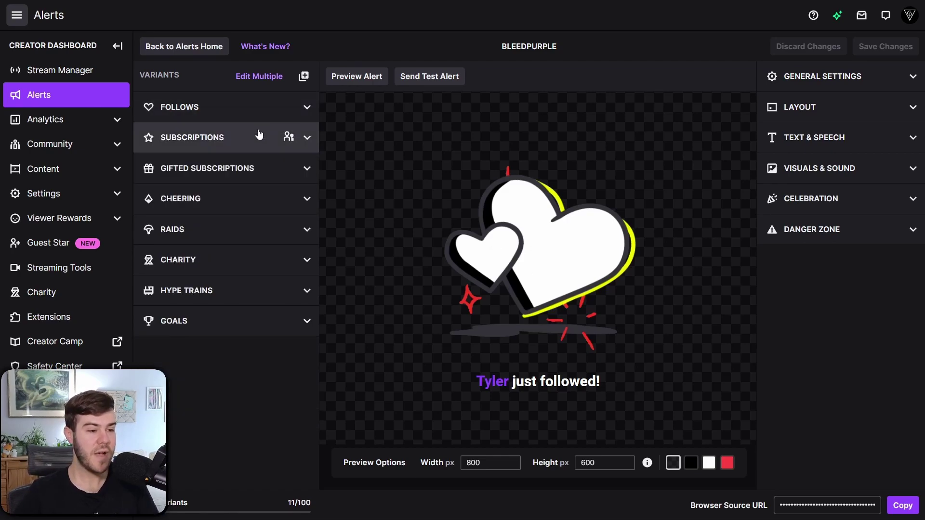
left_click(307, 147)
left_click(306, 144)
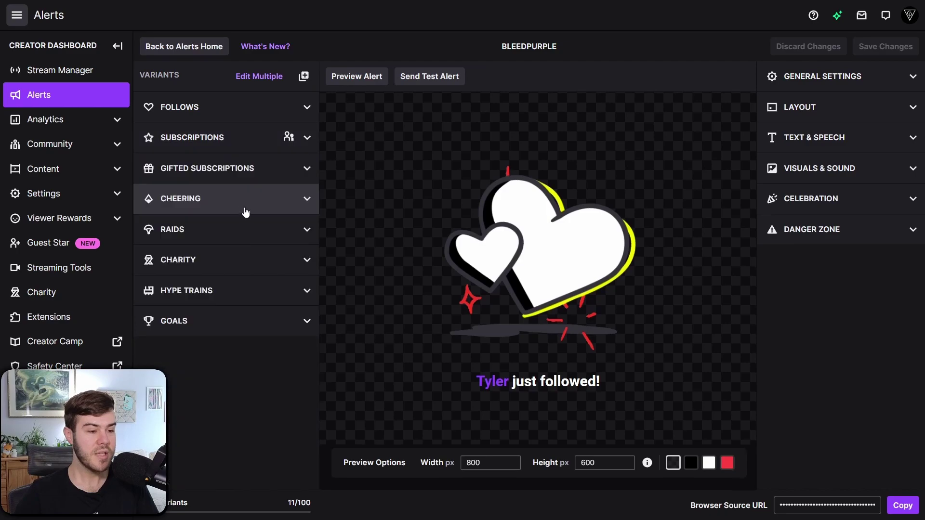
left_click(292, 291)
left_click(304, 260)
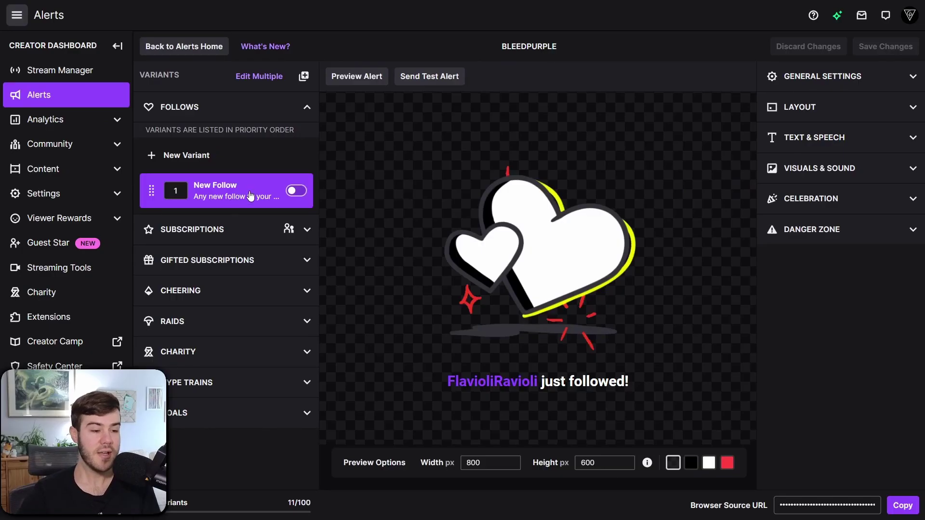
- Turn on Drop Shadow in the New Follow alert's Layout settings
left_click(848, 85)
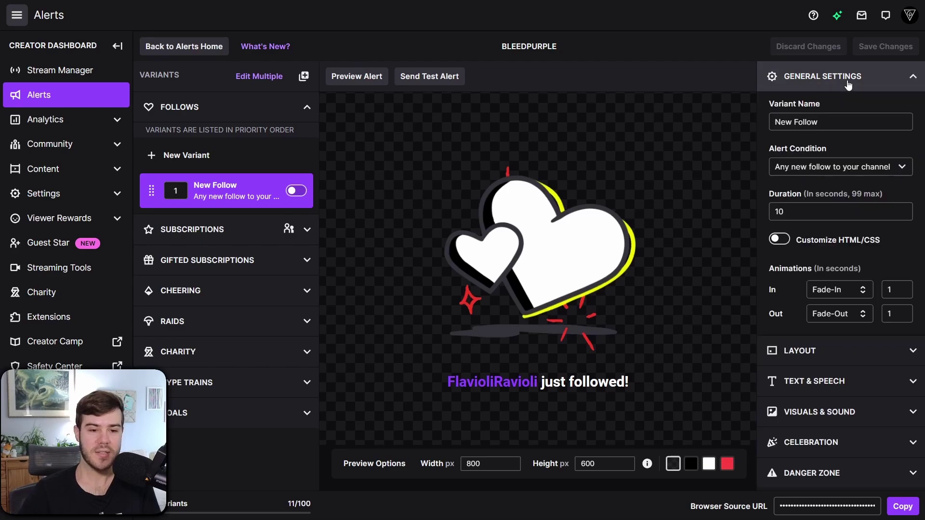
left_click(841, 87)
left_click(834, 107)
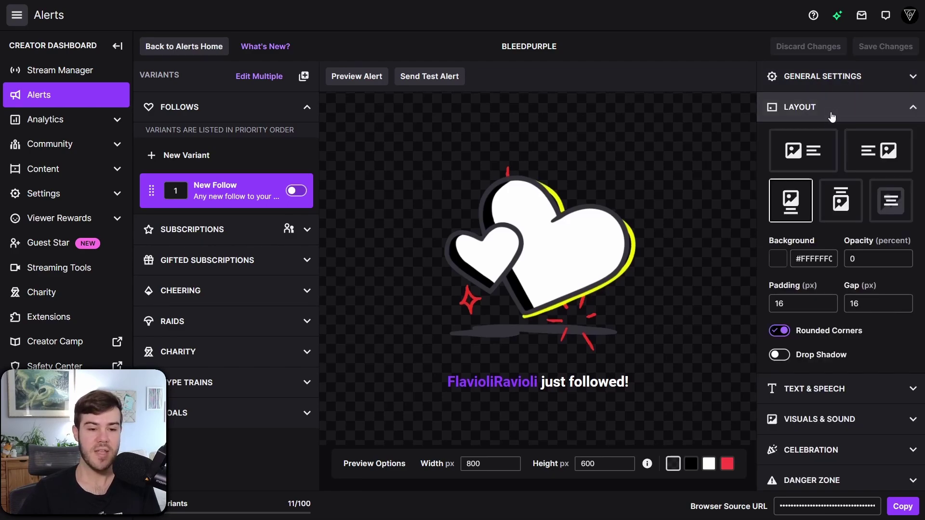
scroll(855, 194, "down", 1)
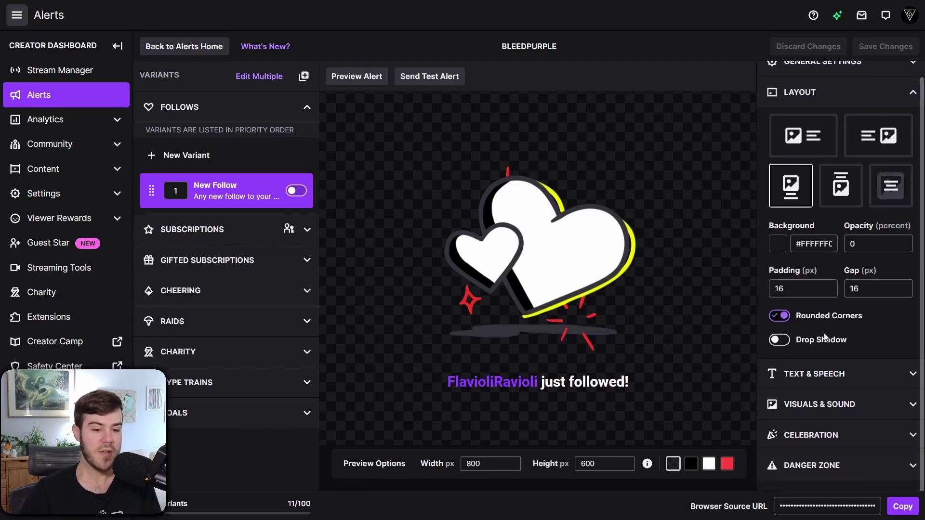
left_click(779, 342)
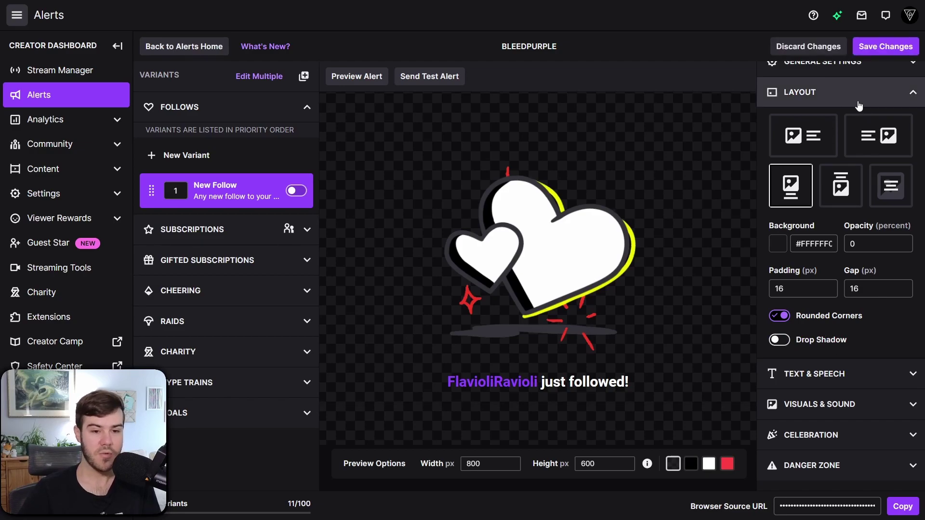
- Look over the New Follow alert's Text & Speech and Visuals & Sound settings
left_click(819, 373)
scroll(839, 284, "down", 2)
scroll(838, 216, "up", 2)
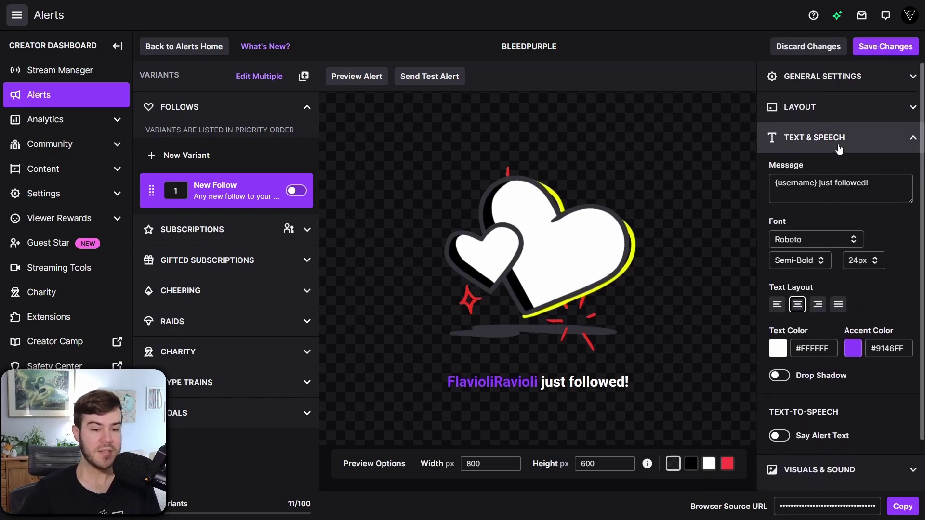
left_click(836, 144)
left_click(837, 171)
scroll(838, 212, "down", 1)
scroll(839, 210, "down", 2)
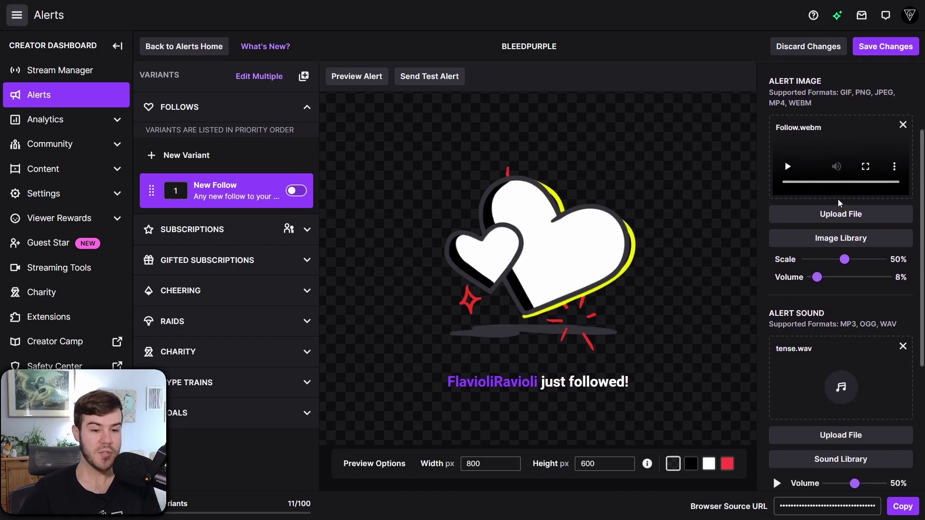
scroll(837, 199, "up", 2)
scroll(814, 141, "down", 3)
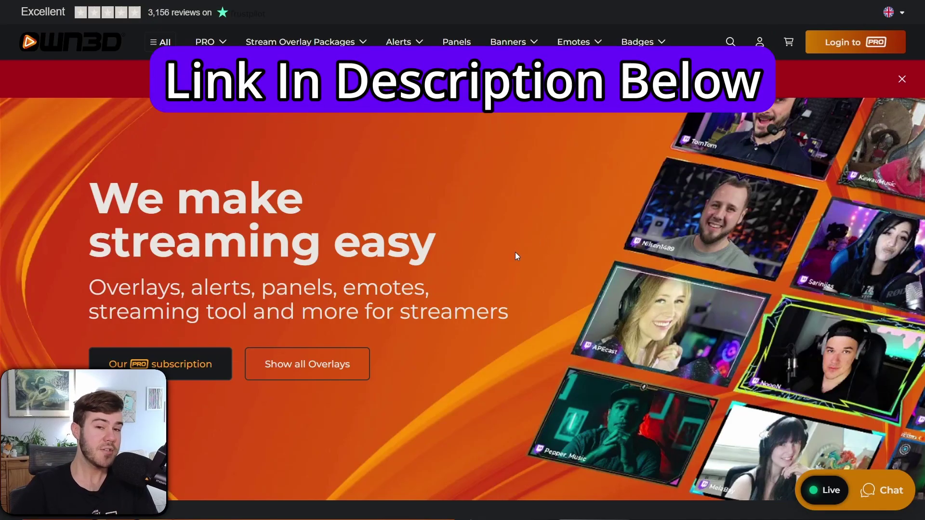
- Browse OWN3D's catalogue of Twitch alert designs
mouse_move(406, 53)
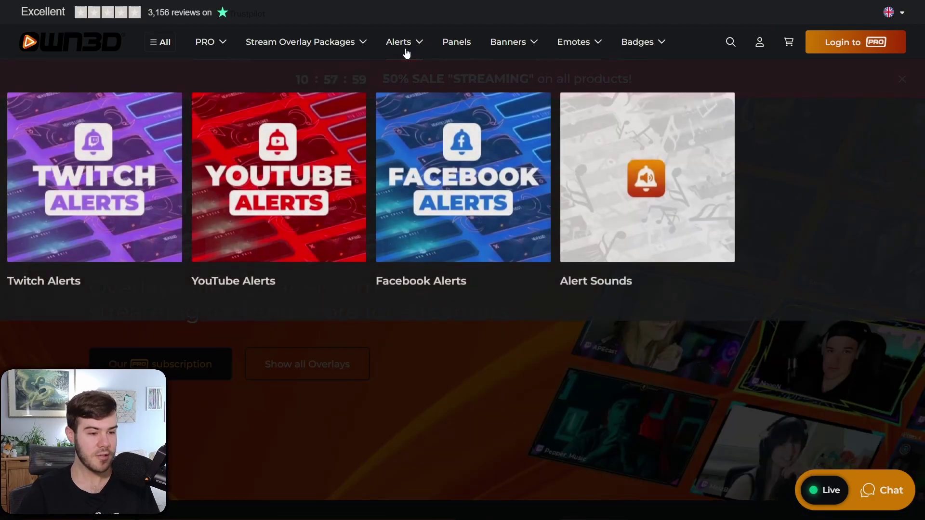
left_click(94, 203)
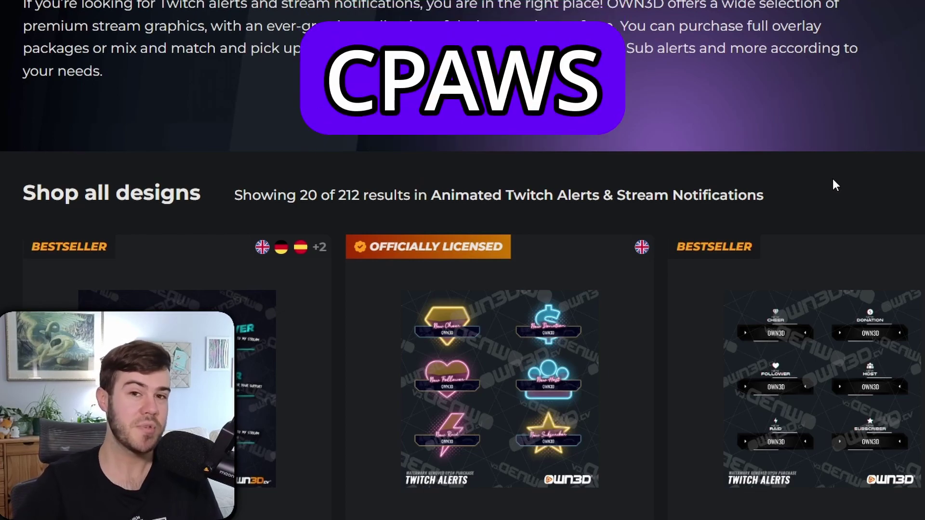
scroll(459, 123, "down", 5)
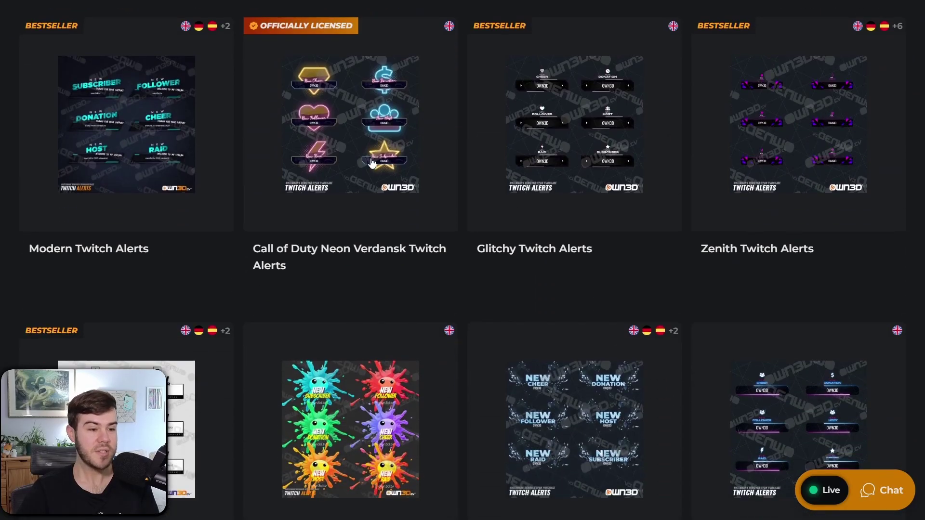
mouse_move(364, 162)
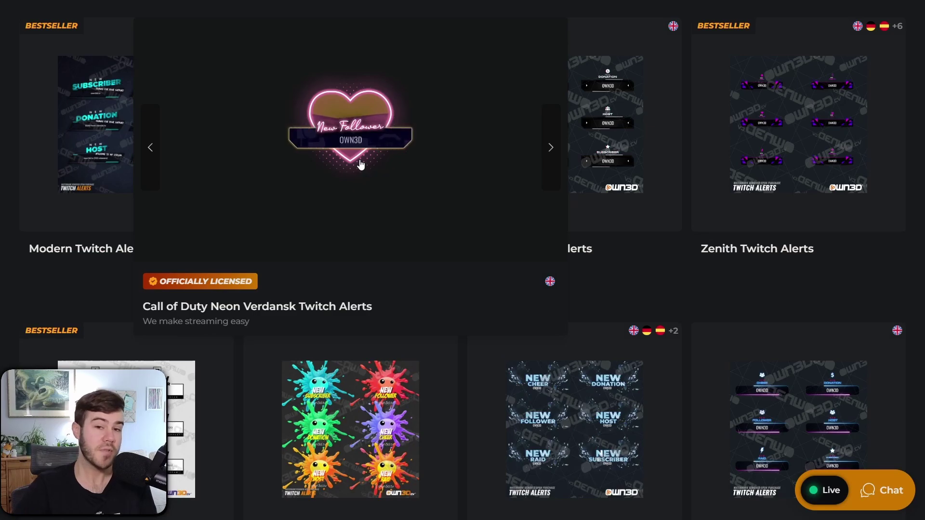
scroll(452, 209, "down", 12)
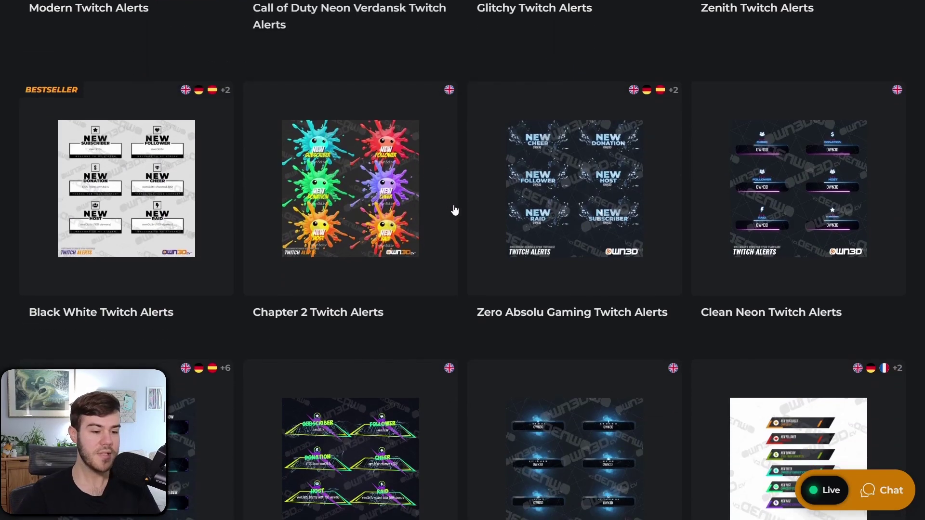
scroll(462, 209, "down", 10)
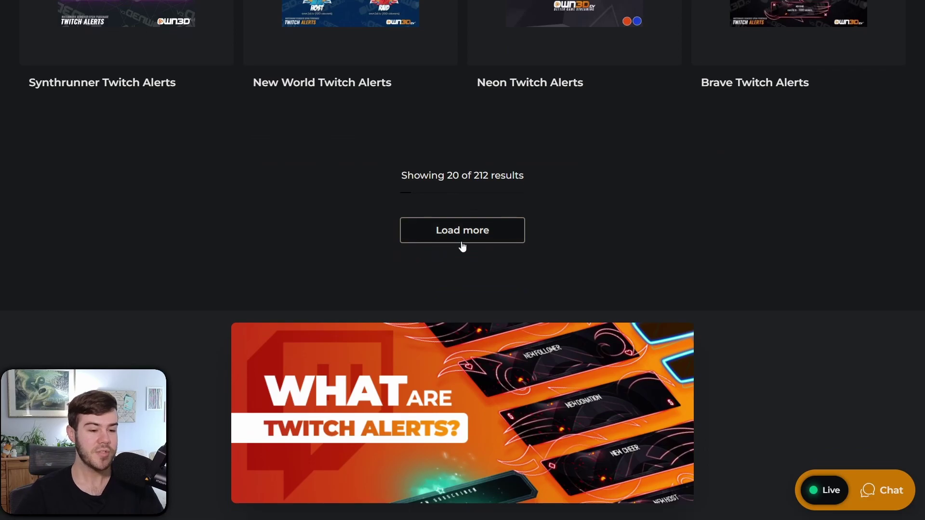
- Load more designs and open the Wolves Twitch Alerts product page (CA$12.74)
left_click(463, 246)
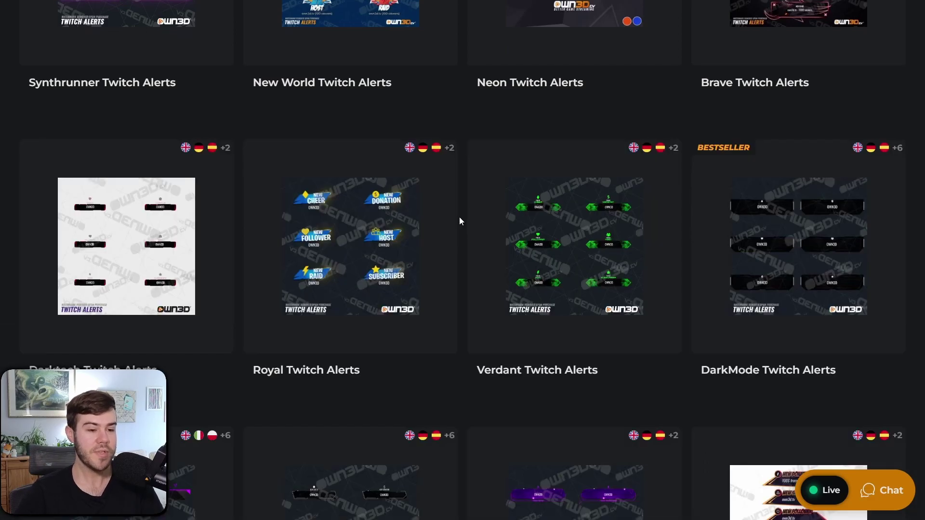
scroll(460, 217, "down", 4)
scroll(465, 219, "down", 3)
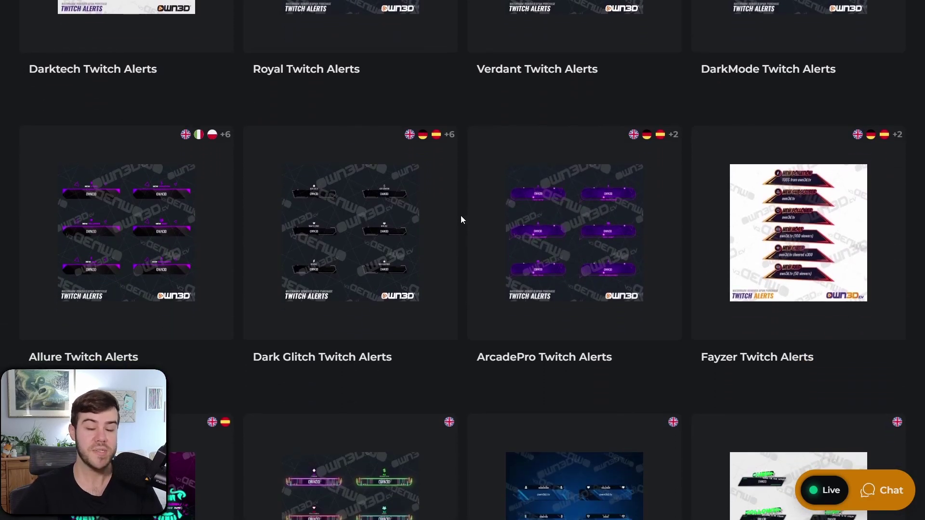
scroll(461, 215, "down", 8)
left_click(346, 201)
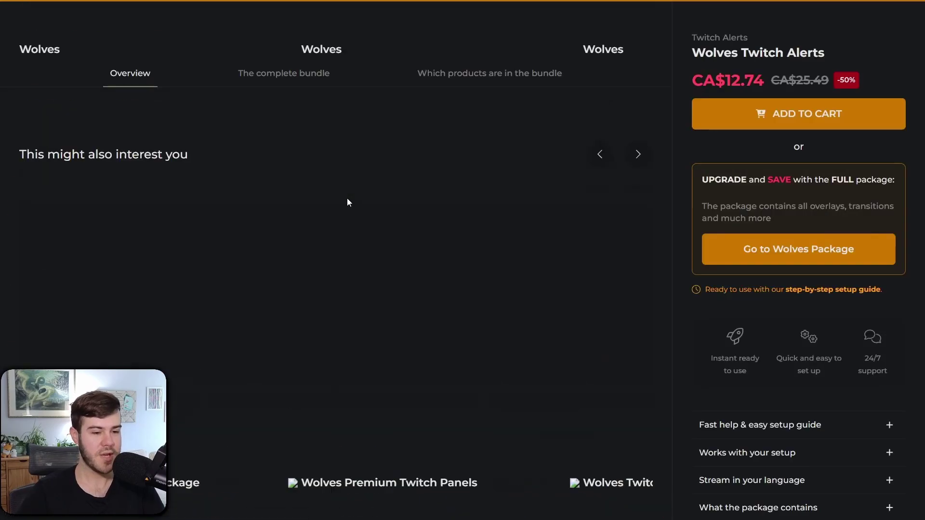
scroll(361, 216, "down", 5)
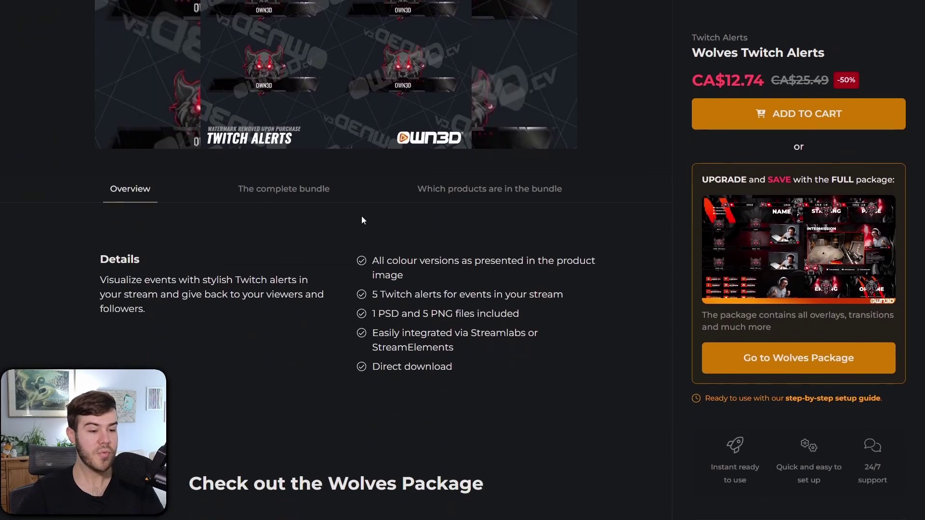
scroll(361, 216, "up", 5)
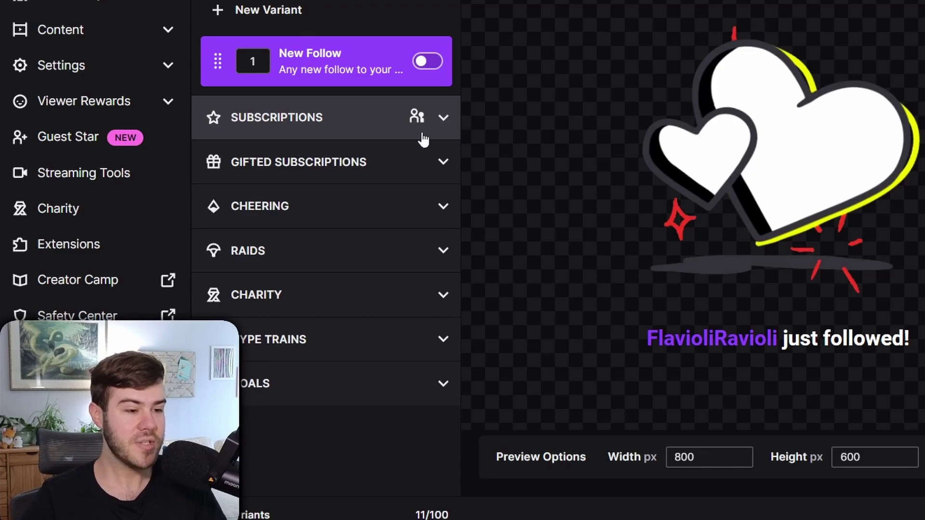
- Select the Resubscription variant under Subscriptions and open its viewer interactivity settings
left_click(445, 120)
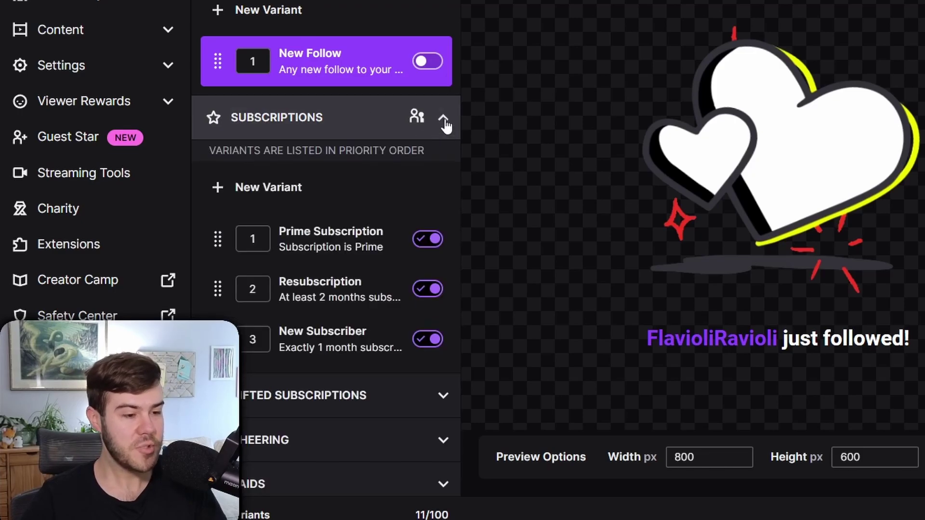
left_click(318, 287)
left_click(842, 212)
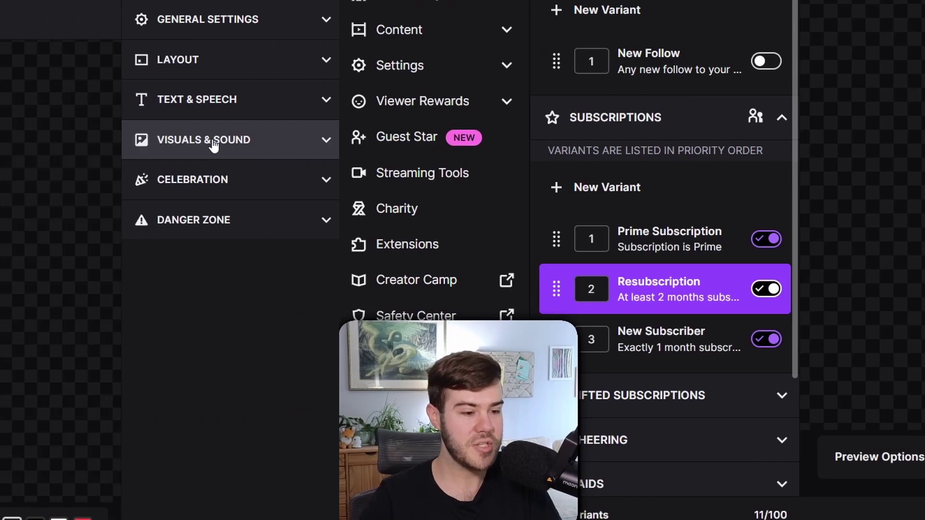
left_click(213, 144)
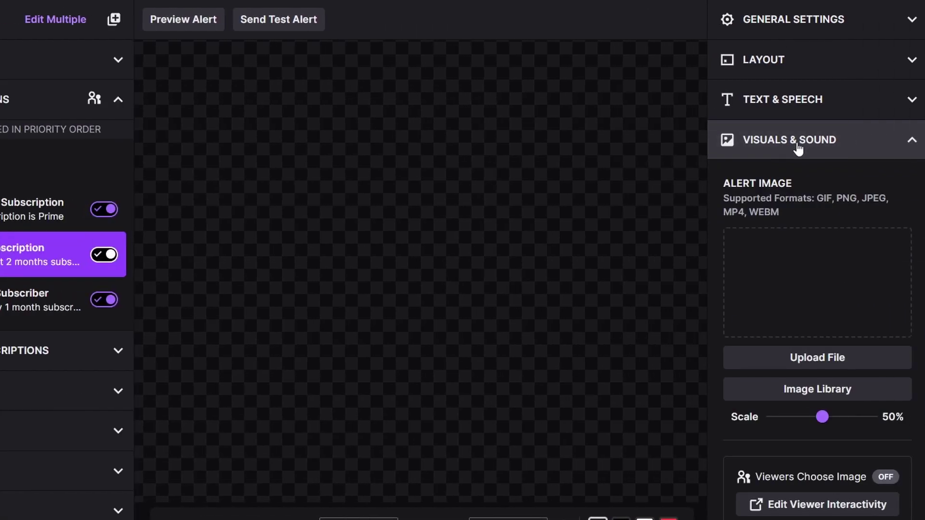
scroll(797, 145, "down", 5)
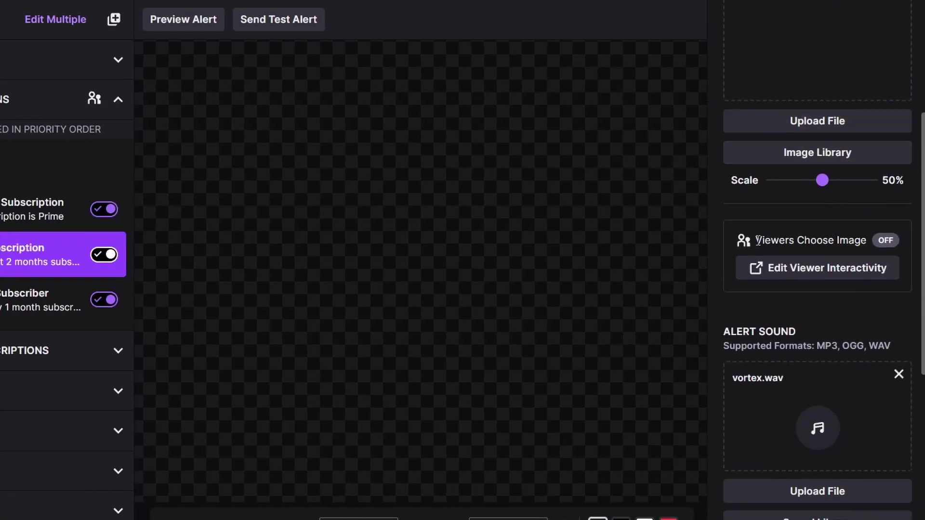
left_click(796, 270)
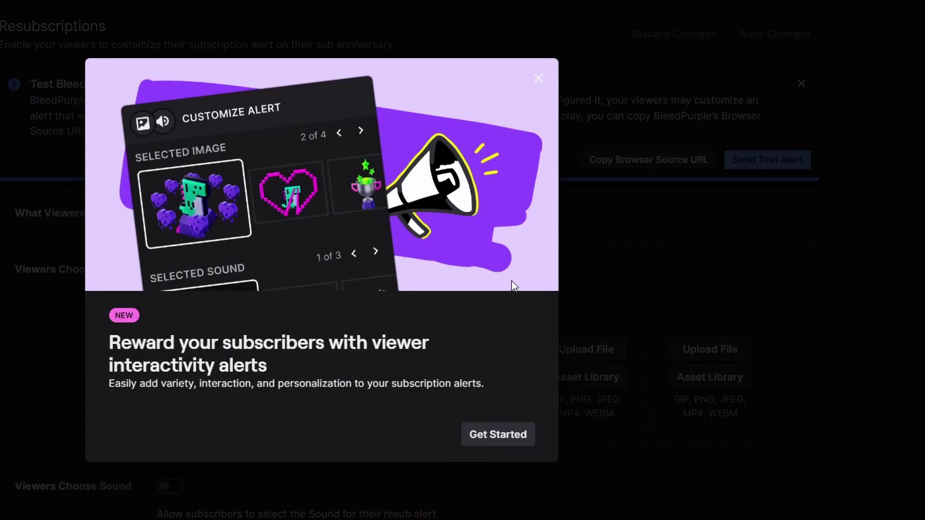
- Dismiss the interactivity intro and open the Asset Library at its last page
left_click(498, 434)
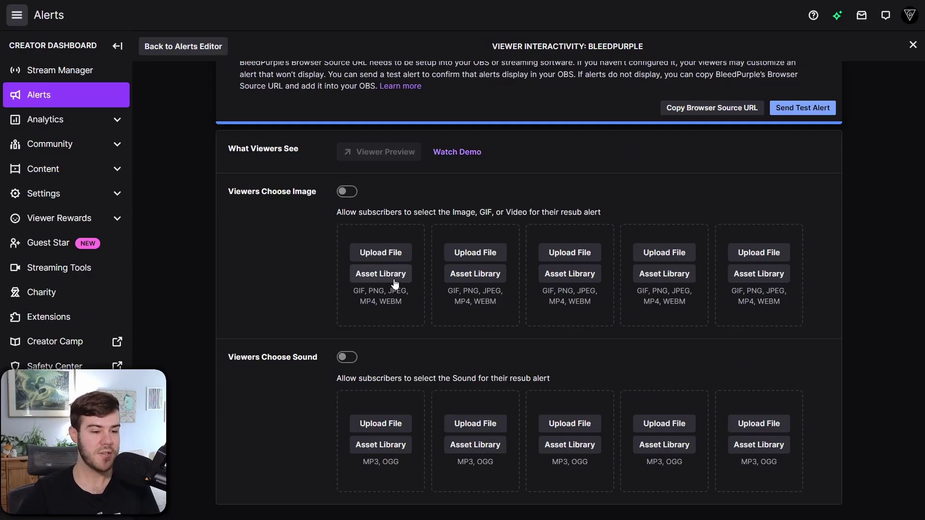
left_click(394, 282)
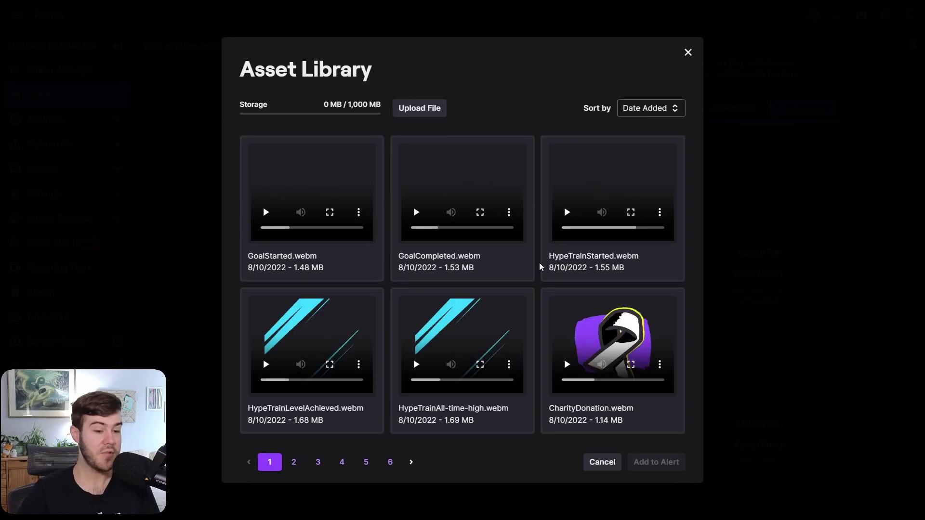
left_click(390, 462)
- Add awkwardExcitement, unconditionalLove and bigCelebration GIFs to the resub alert and enable Viewers Choose Image and Sound
left_click(429, 173)
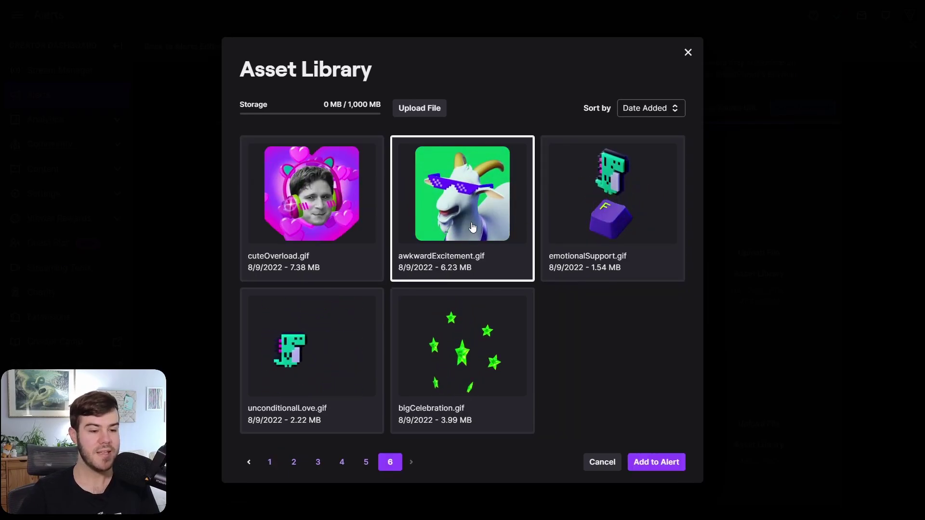
left_click(660, 458)
left_click(330, 409)
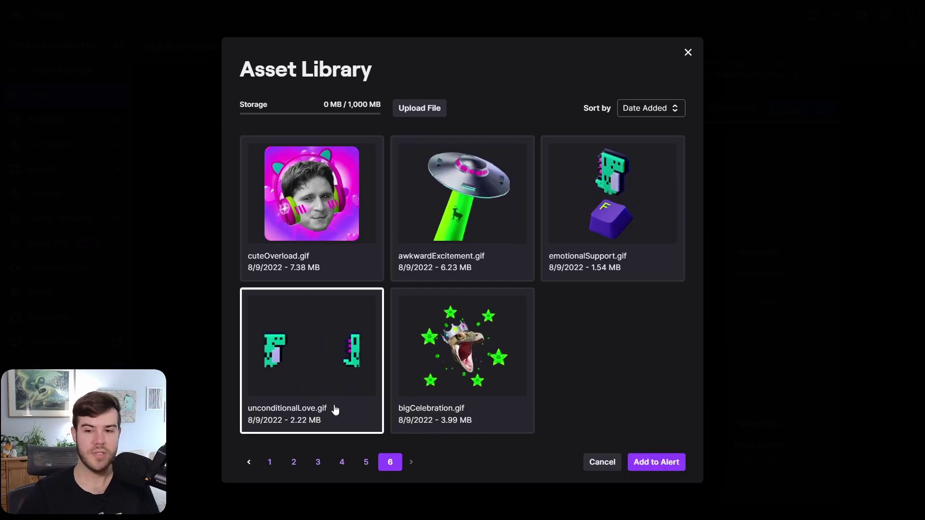
left_click(657, 455)
left_click(471, 417)
left_click(657, 463)
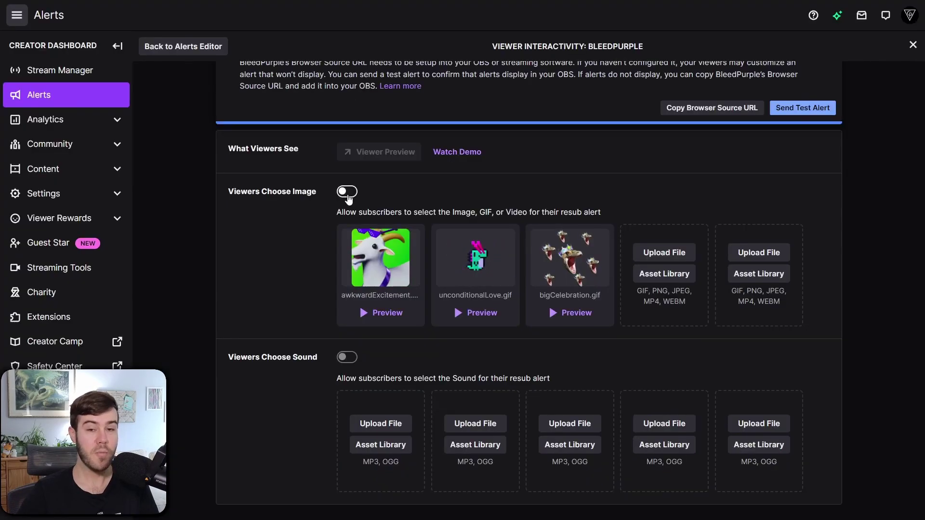
left_click(356, 193)
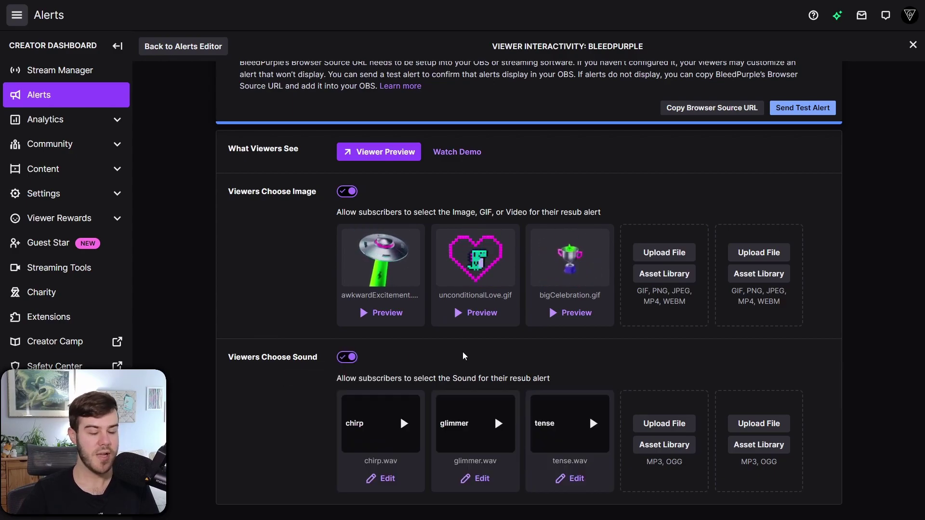
scroll(495, 415, "up", 2)
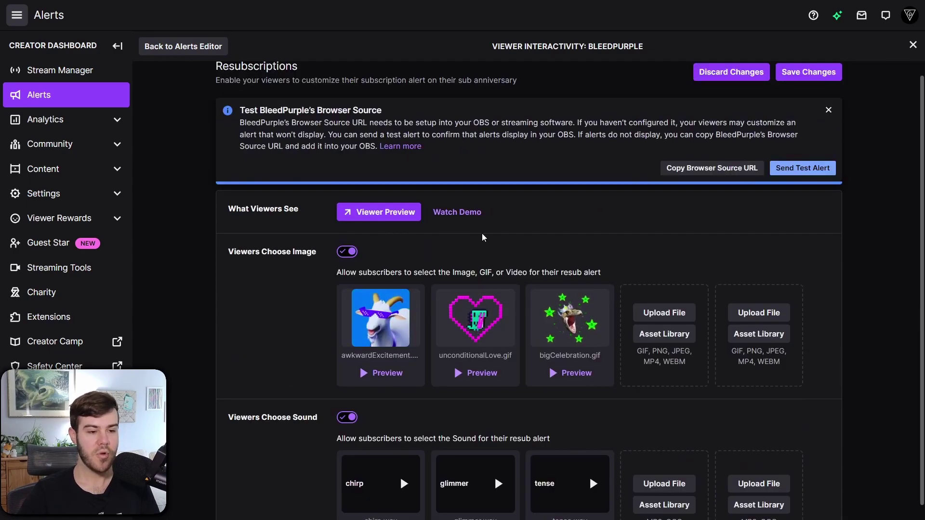
left_click(380, 213)
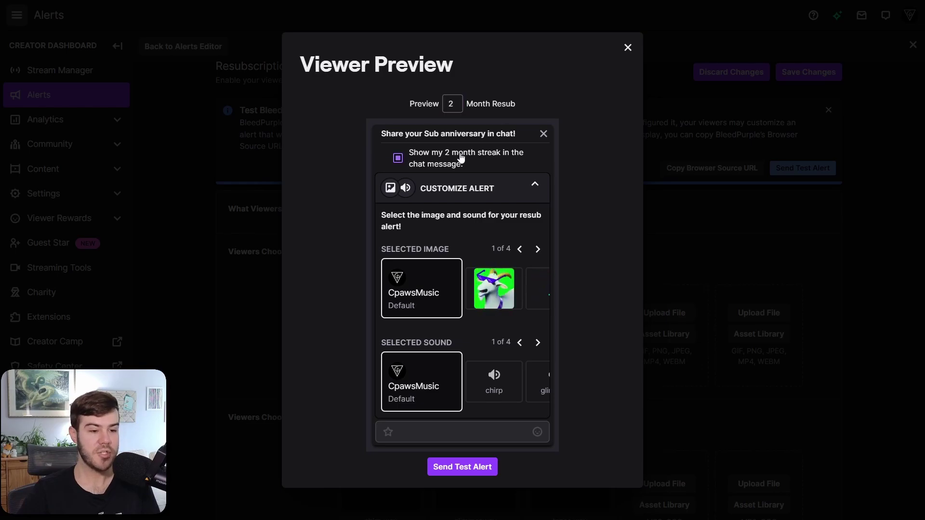
left_click(537, 249)
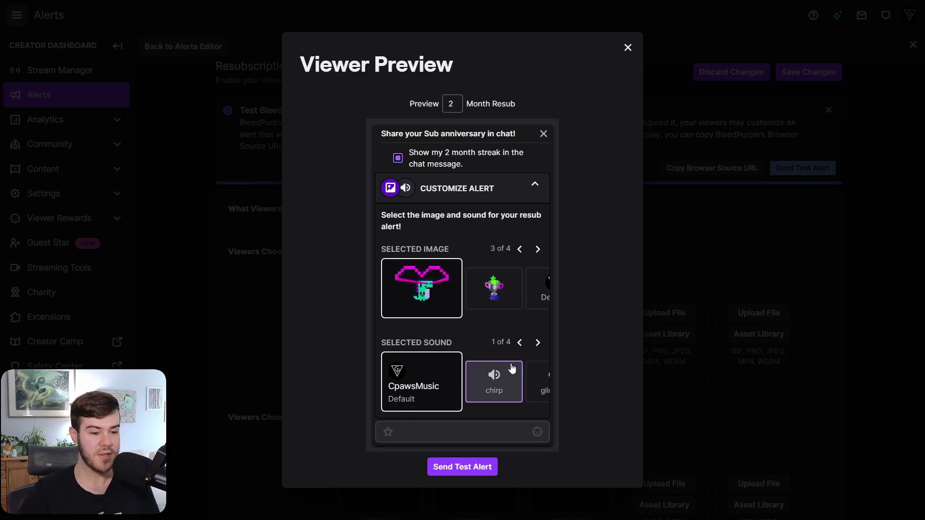
left_click(538, 345)
left_click(537, 344)
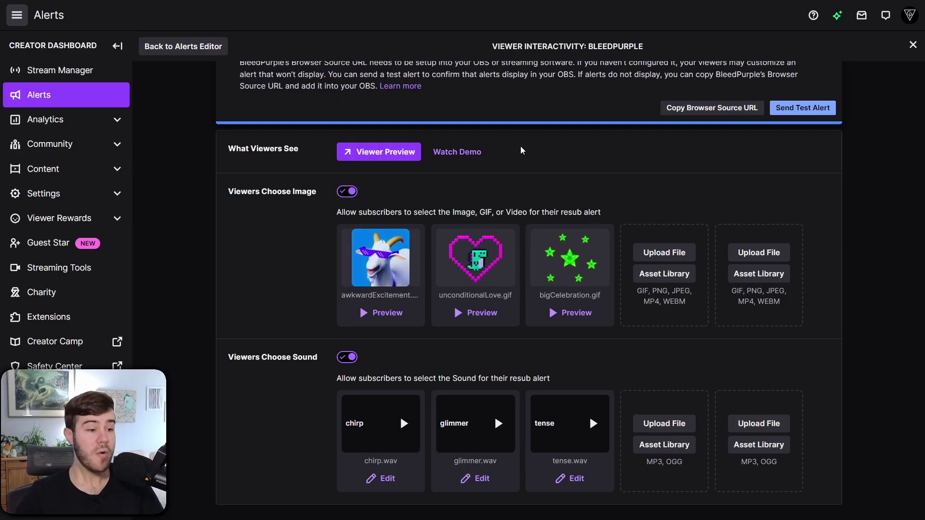
- Return to the alerts editor and save the viewer interactivity changes
left_click(183, 53)
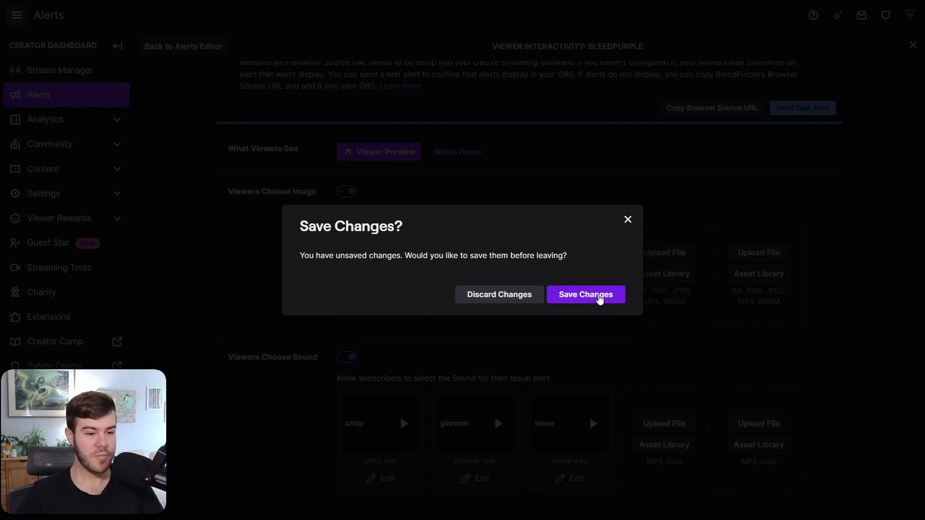
left_click(599, 295)
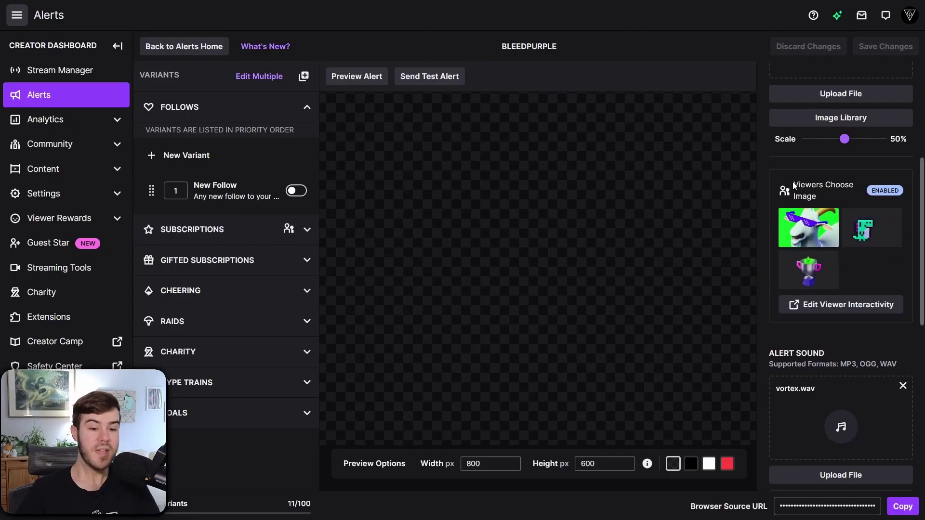
left_click_drag(793, 182, 839, 197)
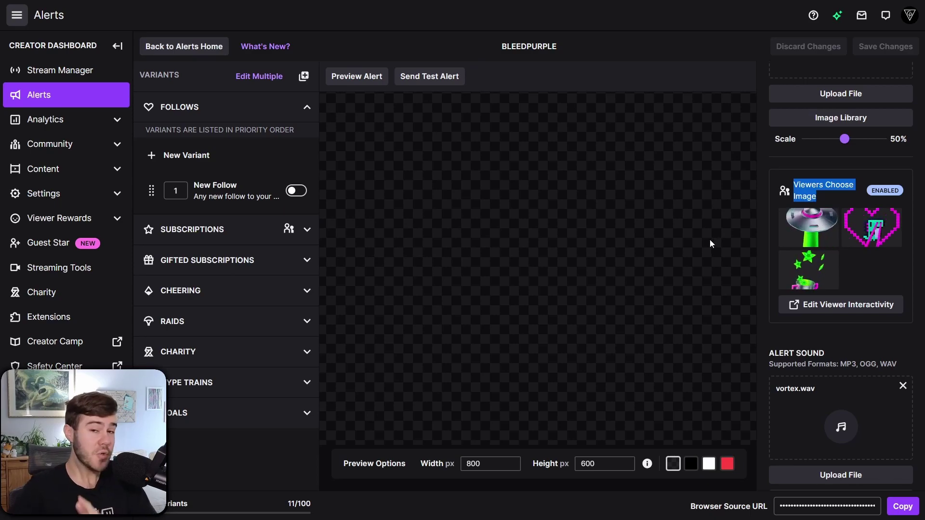
- Expand Hype Trains and open the New Hype Train variant
left_click(310, 384)
scroll(267, 349, "down", 1)
left_click(215, 433)
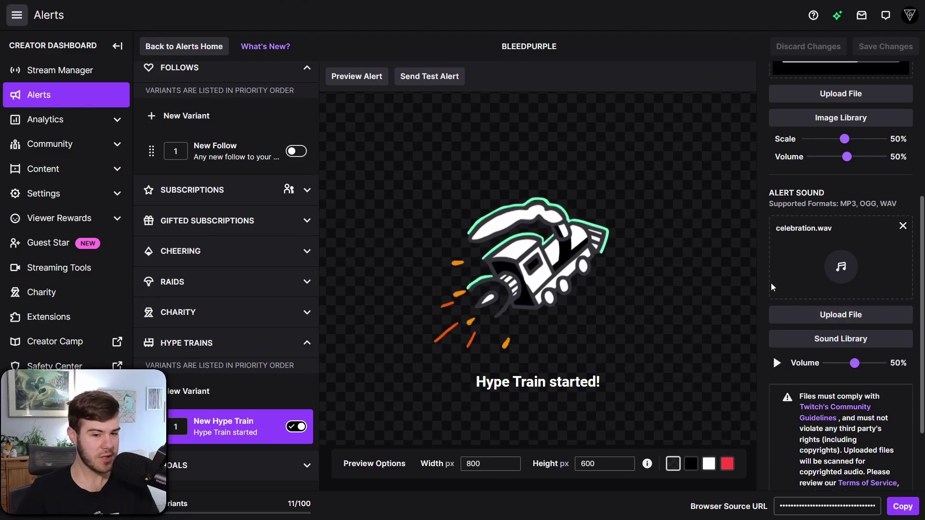
- Expand the Celebration options, then briefly view the New Follow alert's settings
scroll(772, 265, "down", 3)
left_click(780, 436)
scroll(799, 315, "down", 5)
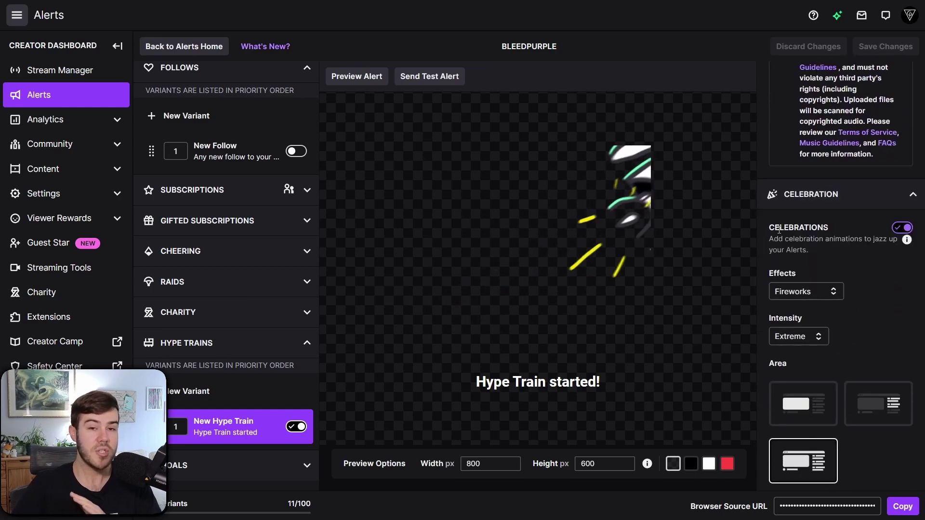
scroll(238, 250, "up", 1)
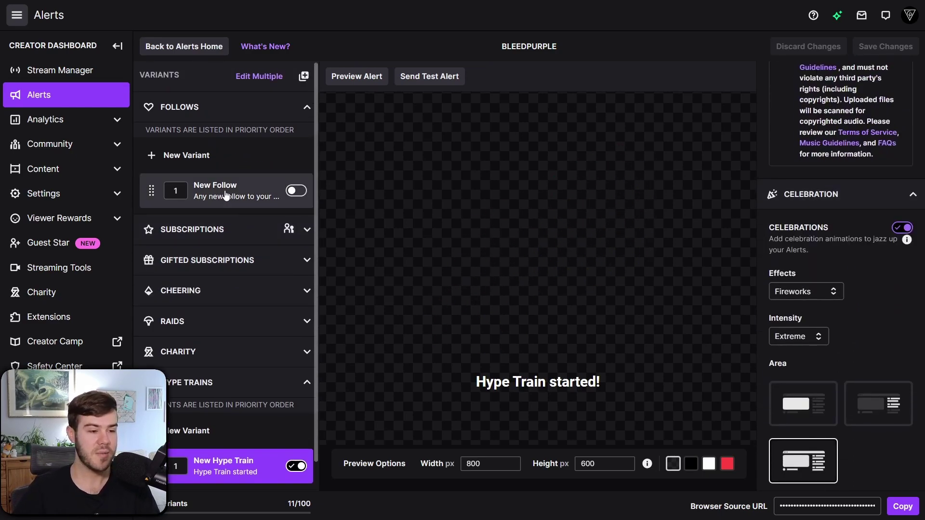
left_click(207, 193)
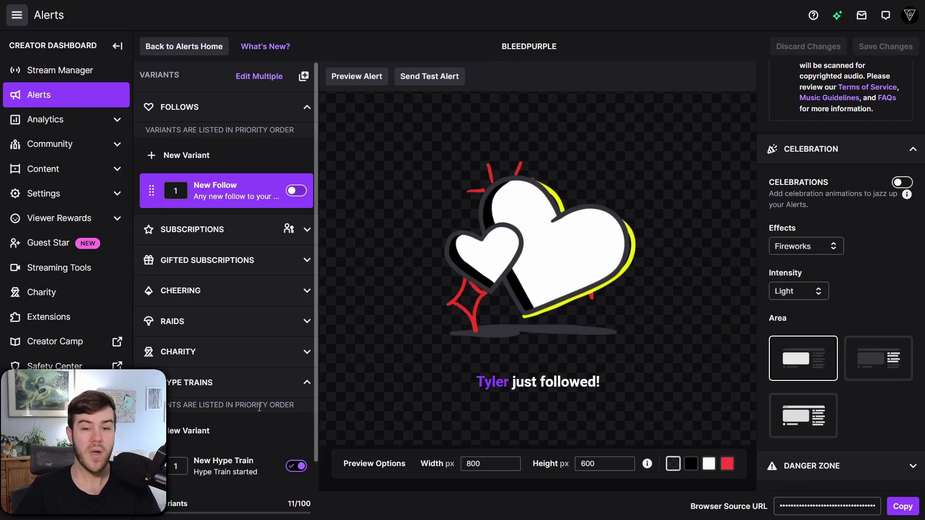
scroll(366, 357, "down", 1)
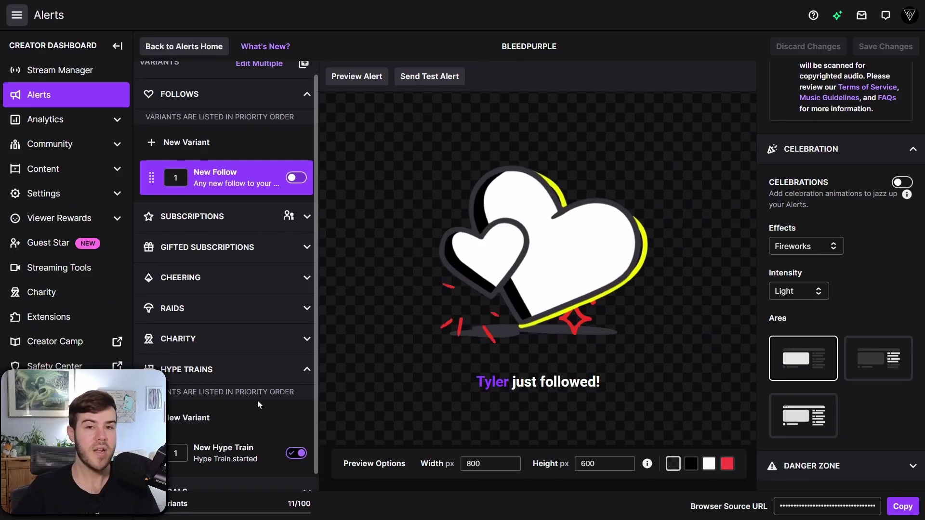
- Give the New Hype Train alert Fireworks effects at Extreme intensity and choose an Area
left_click(243, 427)
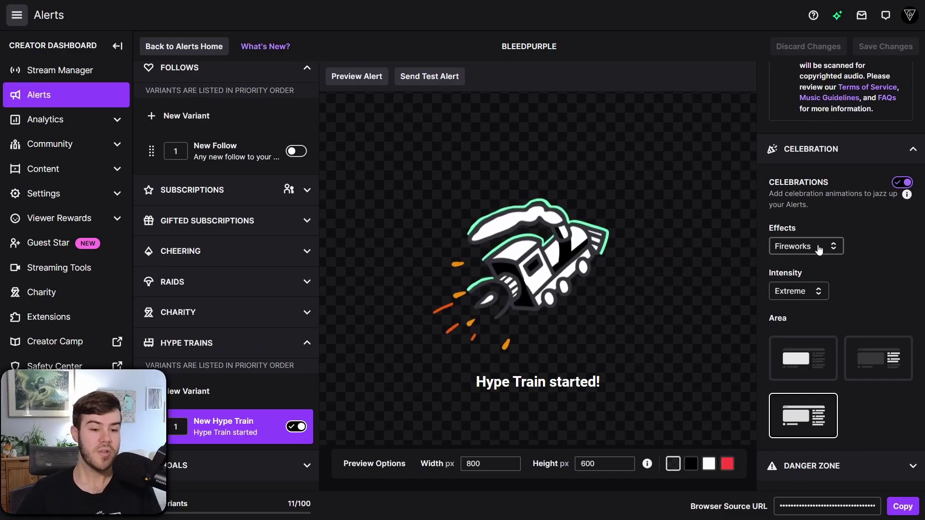
left_click(819, 249)
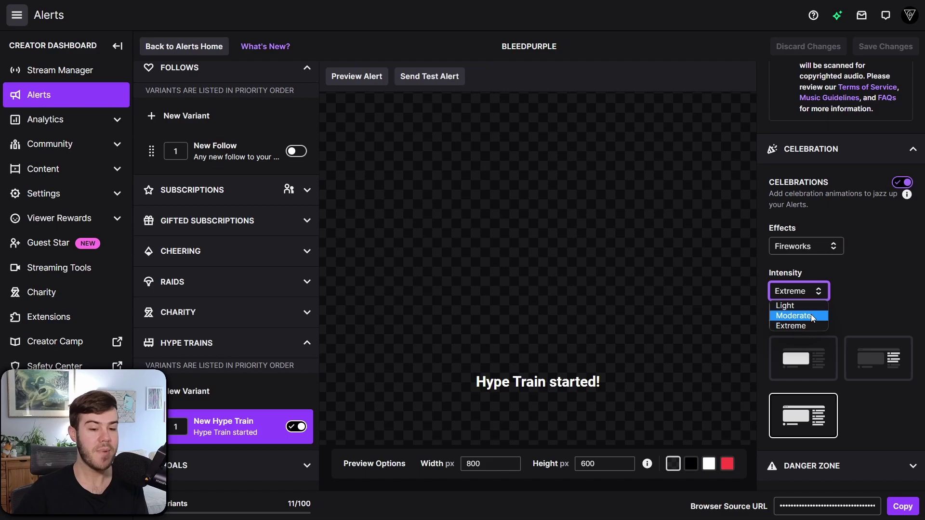
left_click(811, 325)
left_click(806, 370)
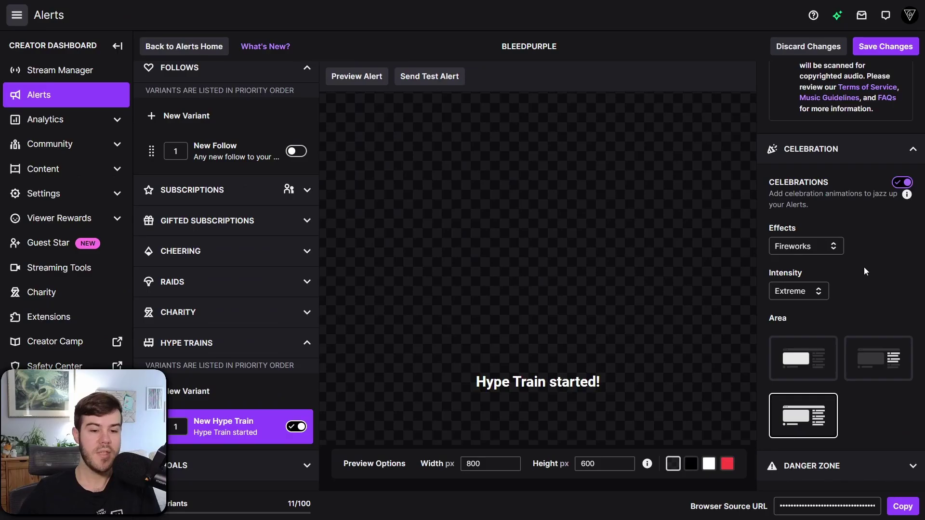
- Delete the New Hype Train variant from the Danger Zone and confirm
left_click(869, 454)
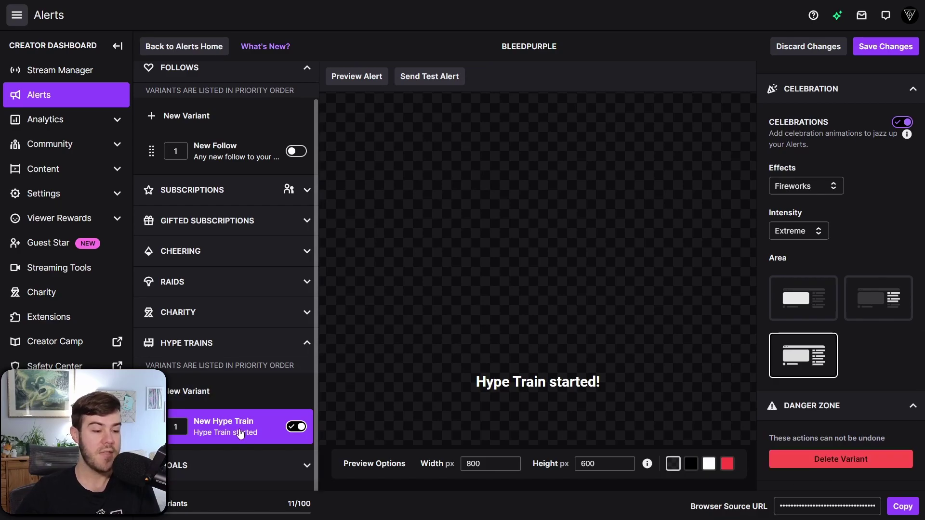
left_click(821, 463)
left_click(583, 301)
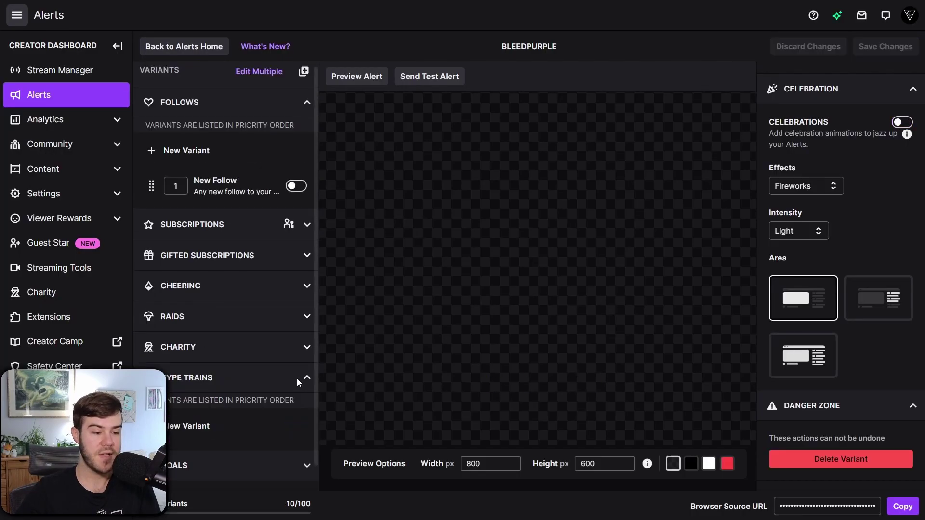
- Create a new Hype Train variant and expand Goals to show New Goal Started
left_click(215, 436)
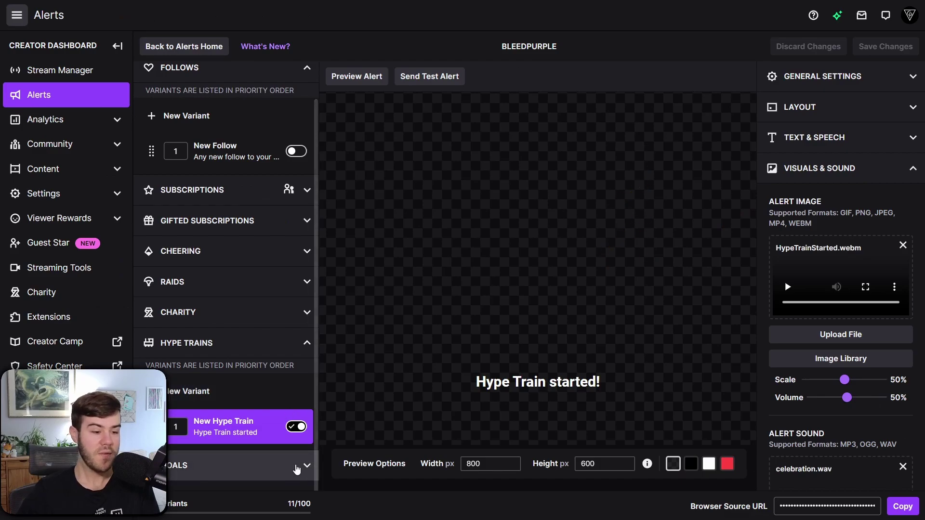
left_click(305, 464)
scroll(262, 371, "down", 2)
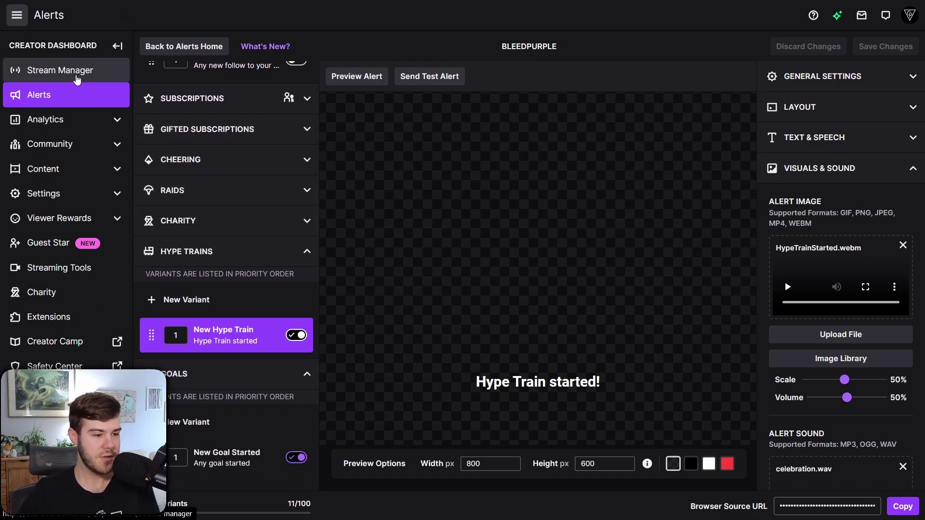
- In Stream Manager, search the quick actions list for 'goal'
left_click(77, 79)
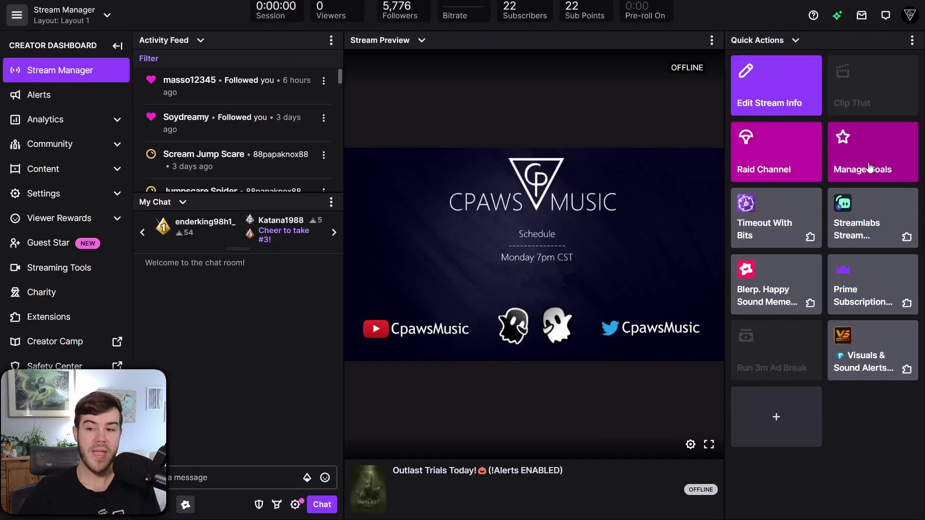
left_click(786, 419)
type("goal")
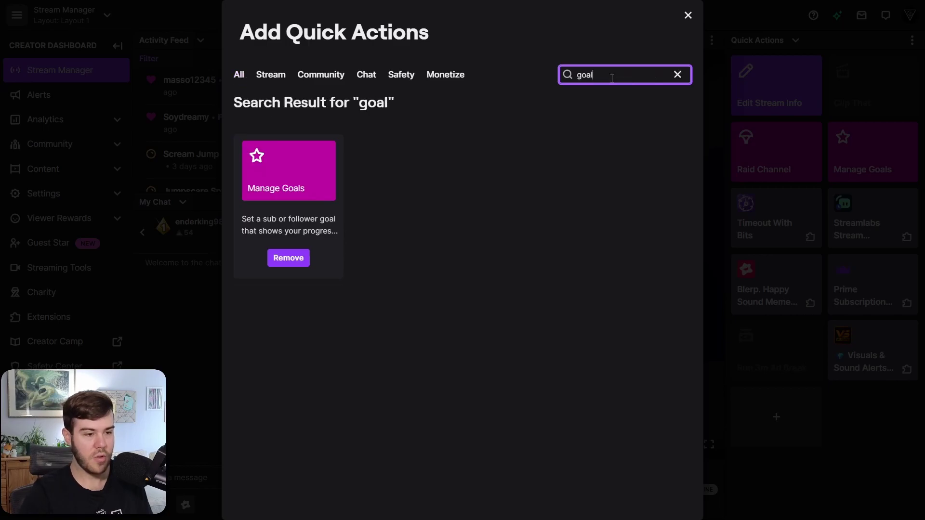
left_click(688, 16)
- Open Manage Goals and set up a Subscription Goal counting Total Sub Points toward 30
left_click(883, 149)
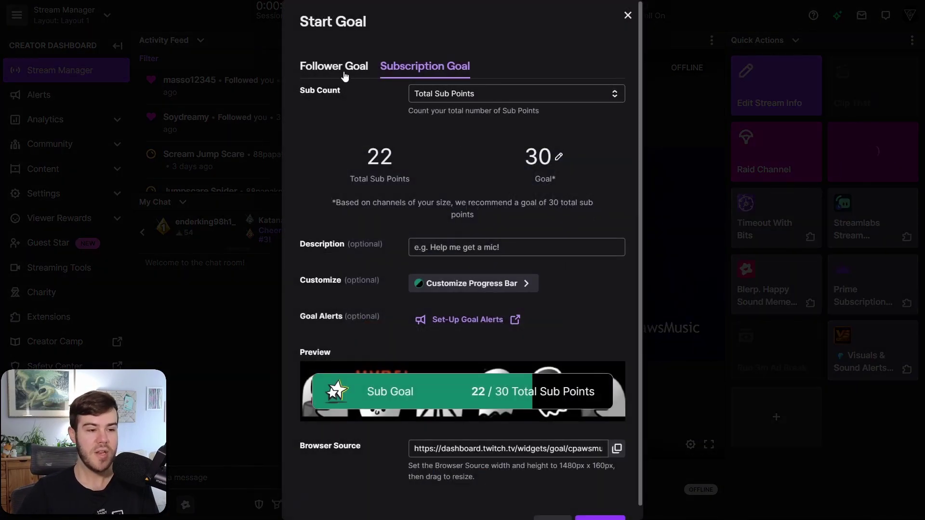
left_click(345, 73)
left_click(421, 73)
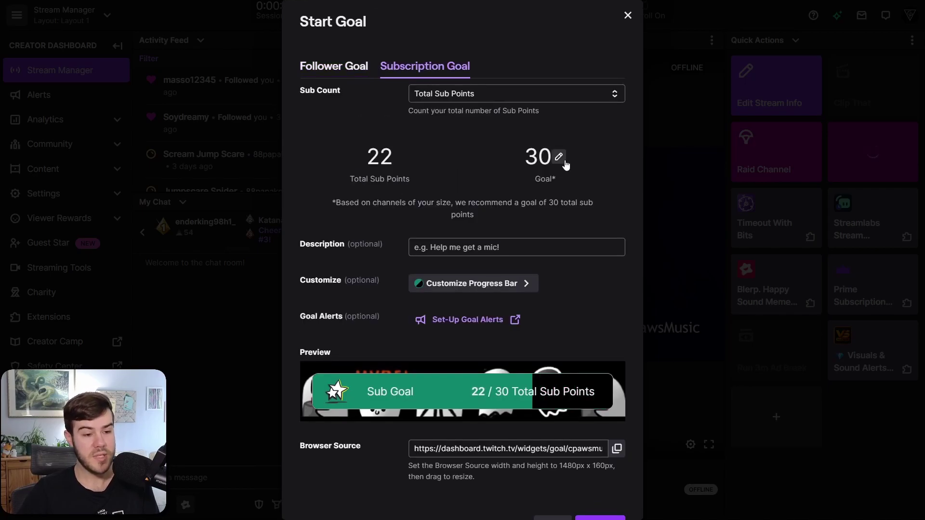
left_click(503, 100)
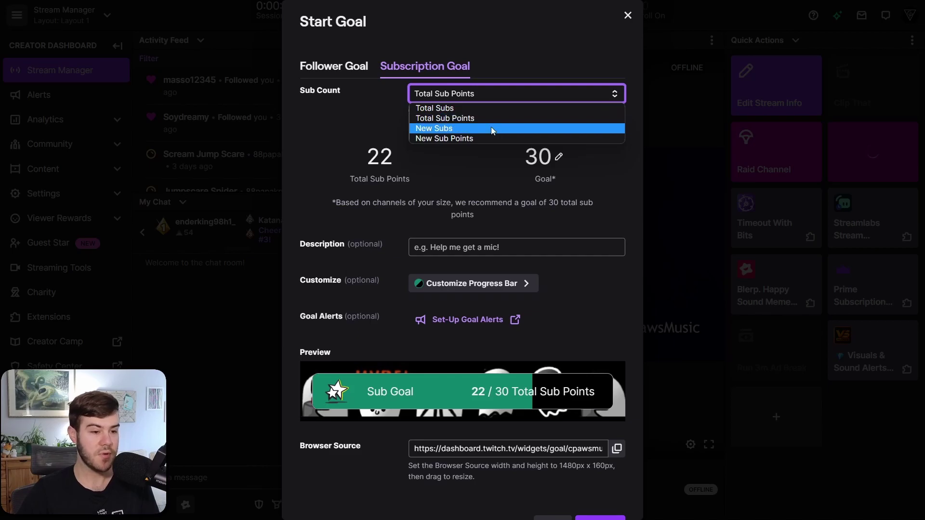
left_click(401, 140)
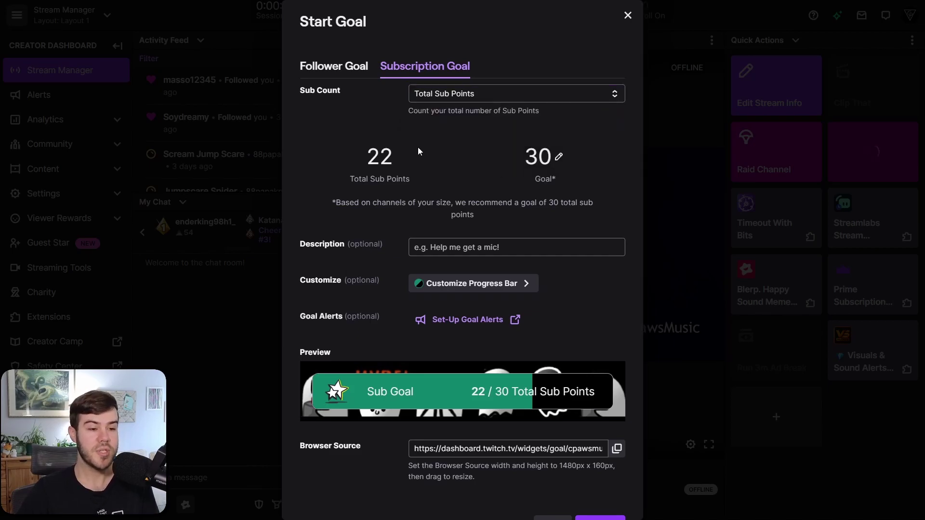
- Copy the Browser Source URL shown at the bottom right of the Alerts page
scroll(515, 222, "down", 1)
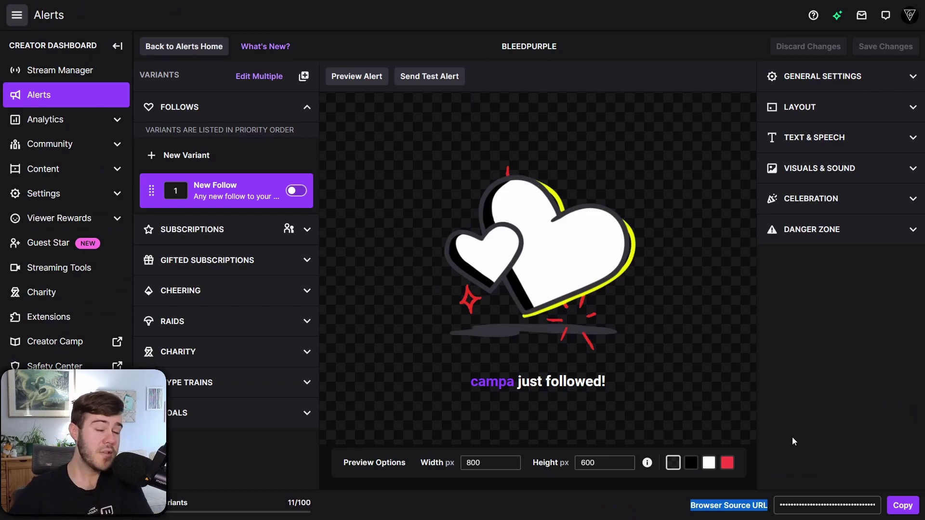
left_click(792, 437)
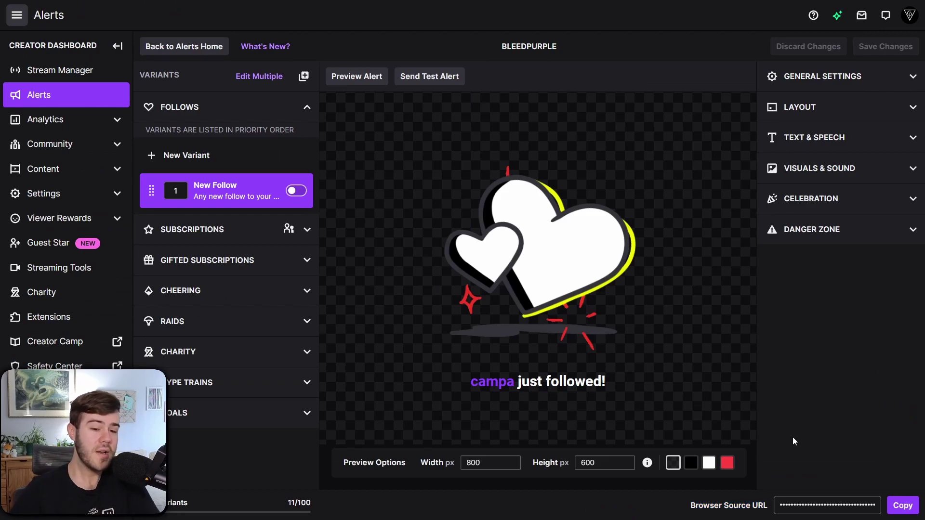
left_click(903, 506)
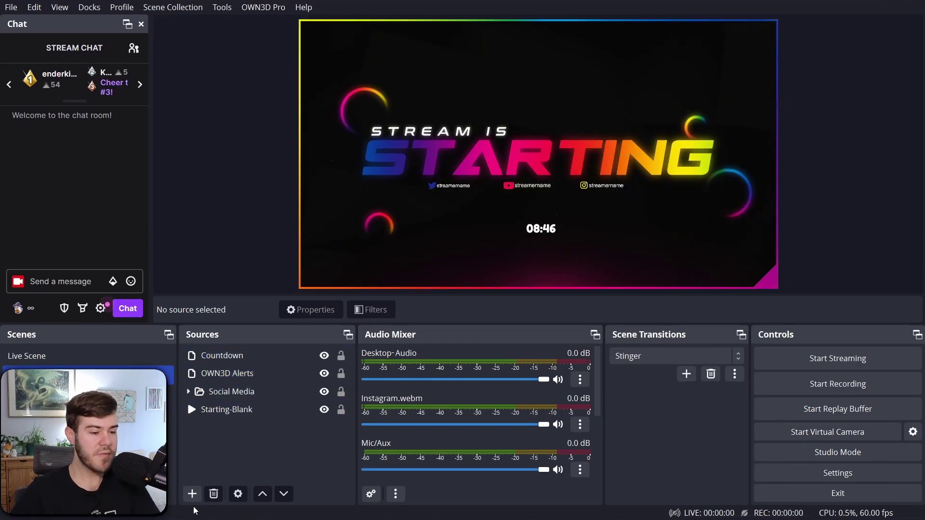
- Add a new Browser source named 'twitch alerts' to the OBS scene
left_click(192, 494)
left_click(283, 206)
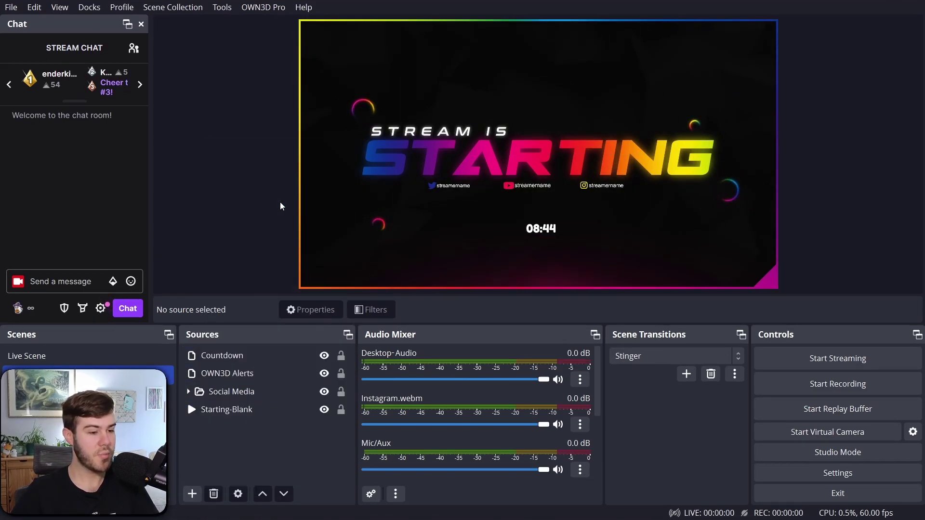
type("twitch al")
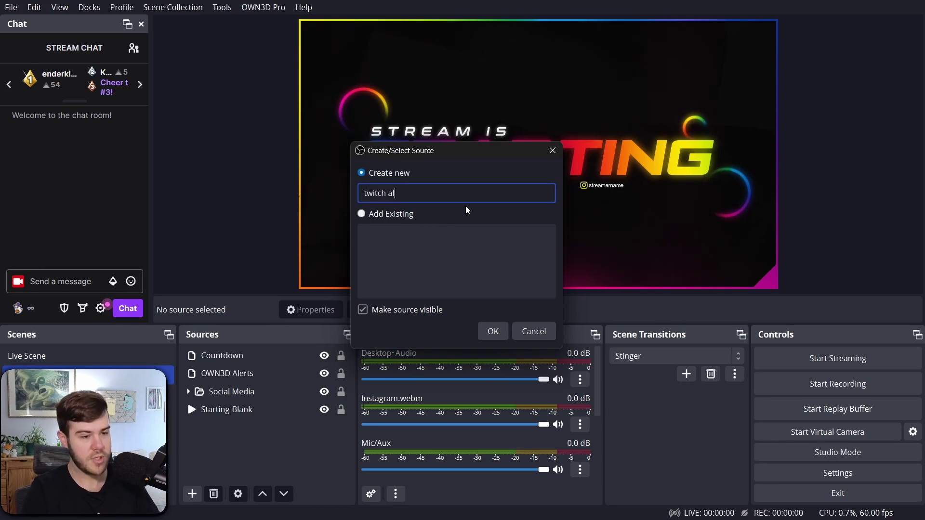
type("erts")
key("Return")
- Paste the alerts URL into the source, then enable New Follow and send a test alert
triple_click(471, 277)
key("ctrl+v")
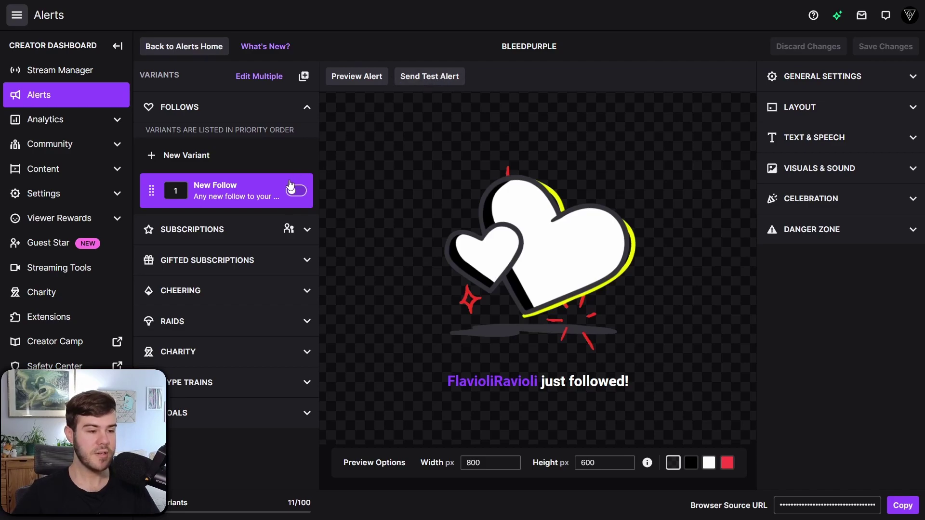
left_click(298, 193)
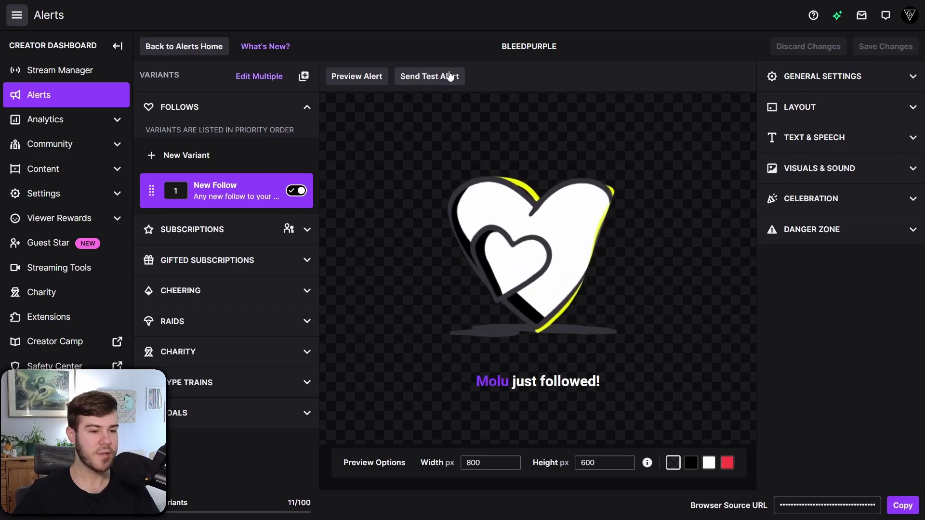
left_click(439, 77)
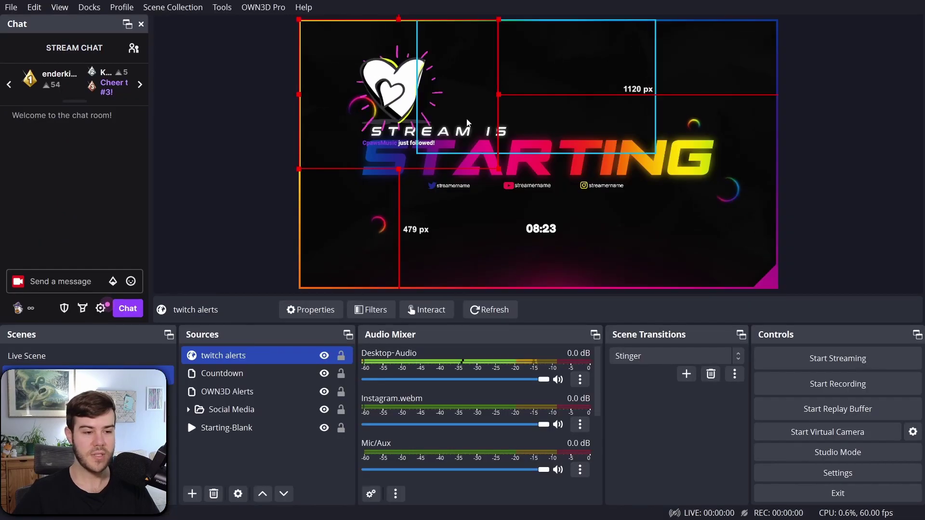
- Drag the 'twitch alerts' box in the preview to the canvas's lower-left, below STREAM IS
left_click_drag(467, 123, 387, 214)
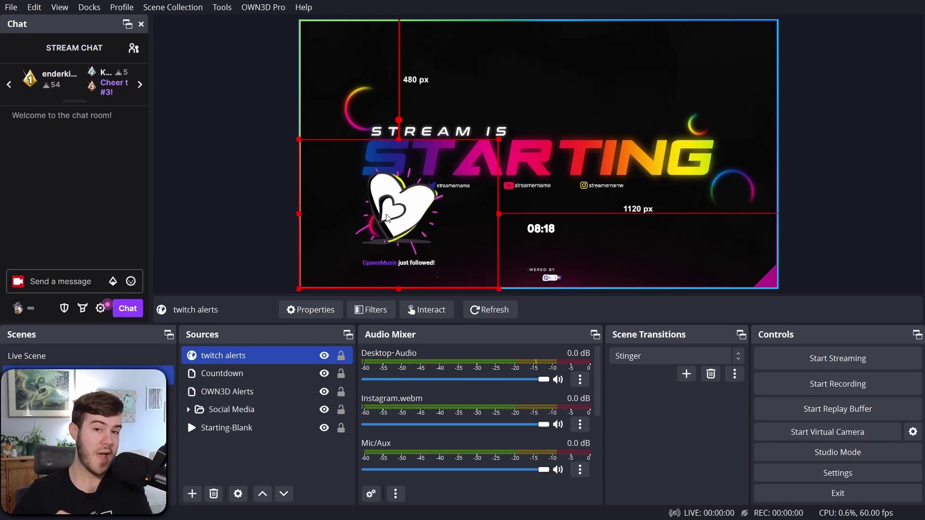